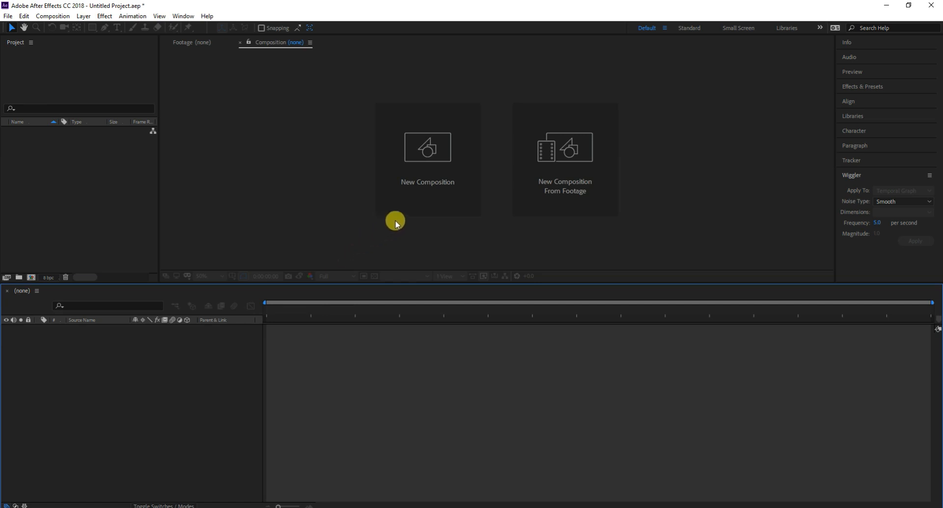
# Step: Create a 1920 × 1080 px composition named Comp 1 with a dark gray background
pyautogui.click(408, 169)
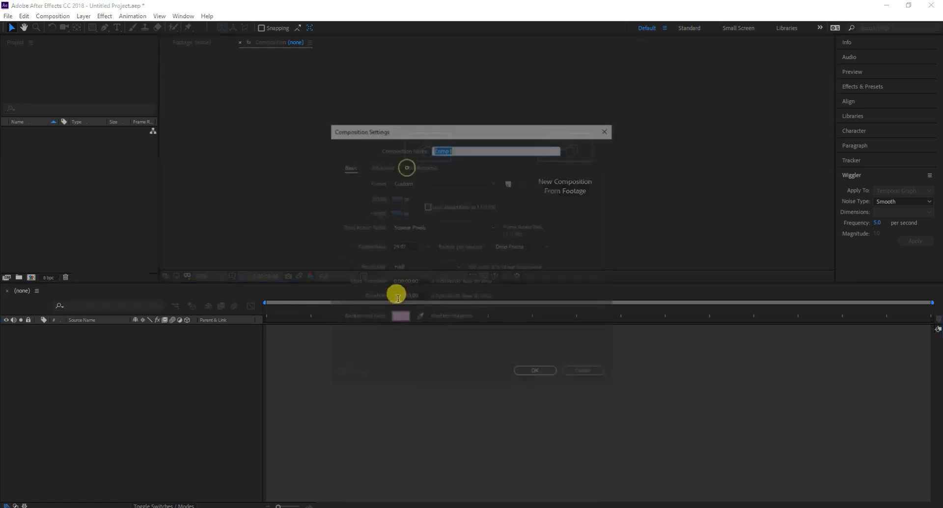
pyautogui.click(397, 198)
pyautogui.write('1')
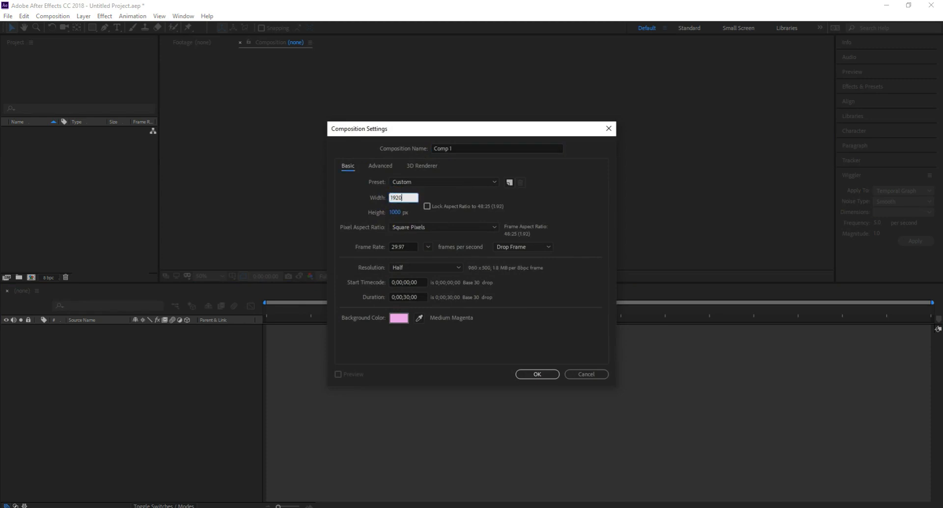
pyautogui.click(395, 212)
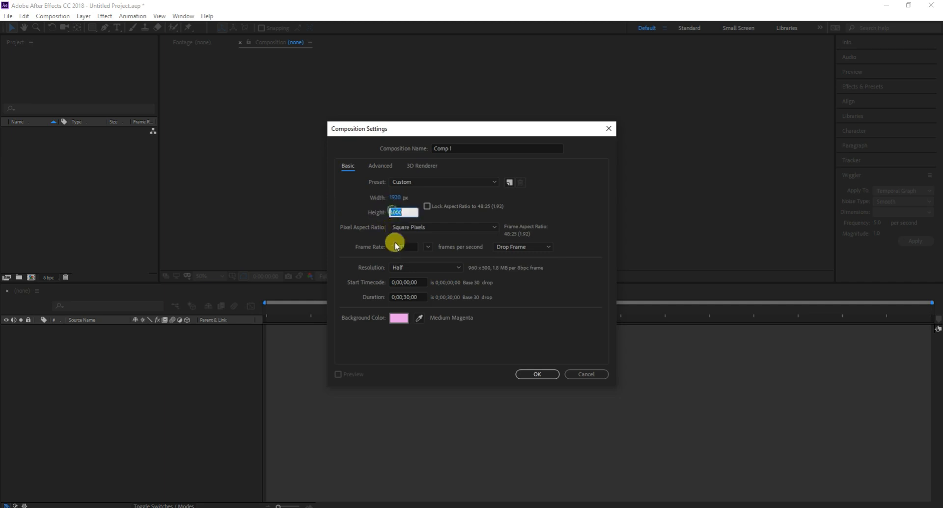
pyautogui.write('1080')
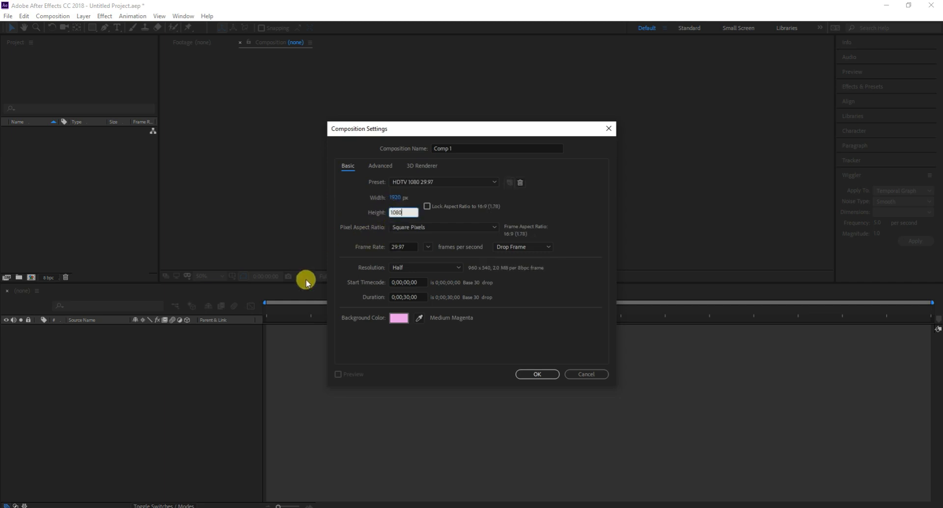
pyautogui.click(402, 320)
pyautogui.moveTo(398, 273); pyautogui.dragTo(345, 309)
pyautogui.click(564, 201)
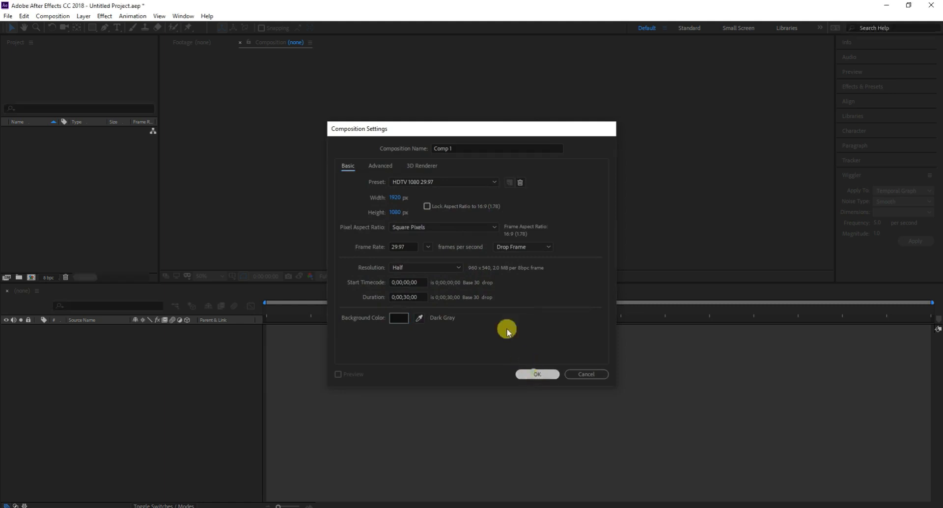
pyautogui.click(530, 372)
pyautogui.press(',')
pyautogui.press(',')
pyautogui.press(',')
pyautogui.press('.')
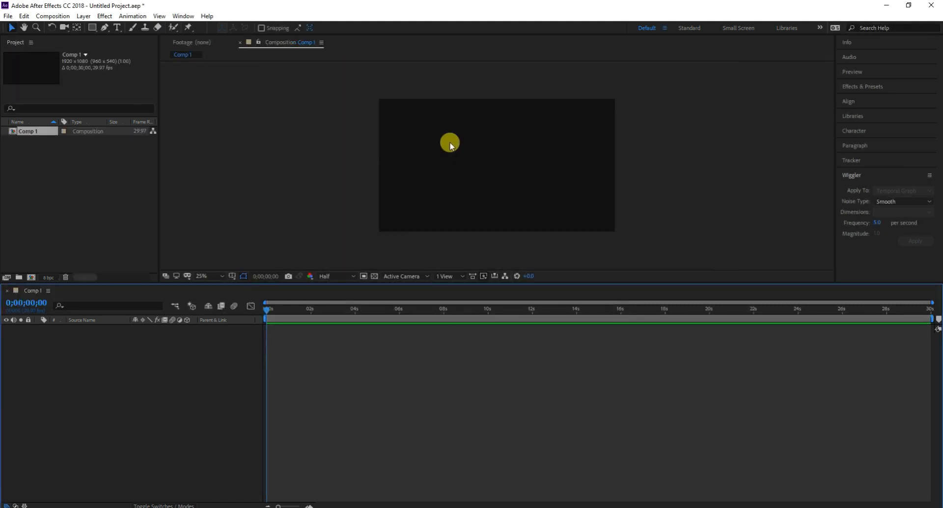
pyautogui.press('.')
pyautogui.press(',')
pyautogui.press('.')
pyautogui.press(',')
# Step: Start a new 1920 × 1080 px solid layer and pick a bright blue colour for it
pyautogui.rightClick(126, 363)
pyautogui.moveTo(154, 370)
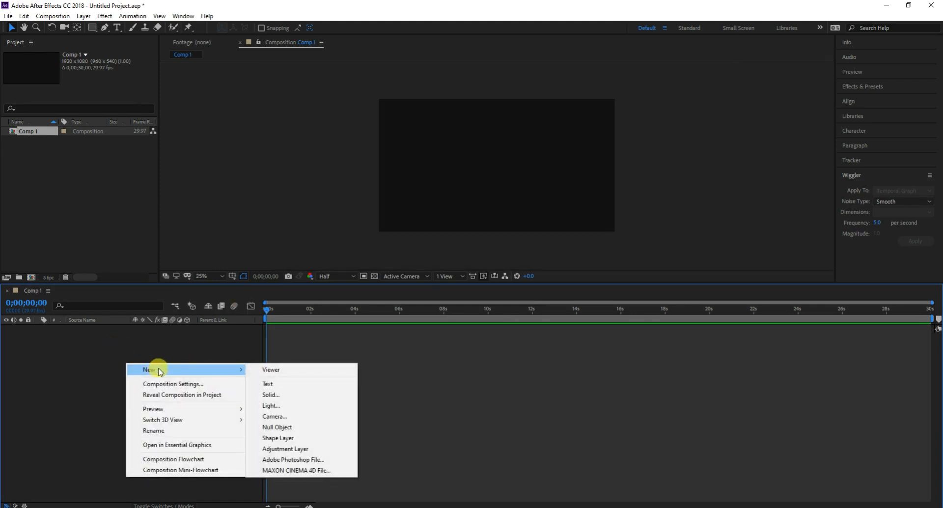
pyautogui.click(277, 399)
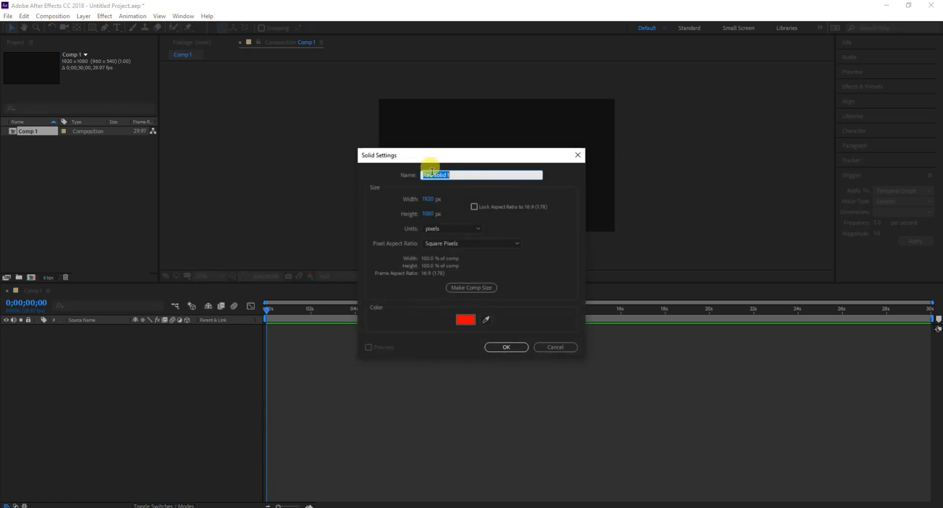
pyautogui.click(464, 322)
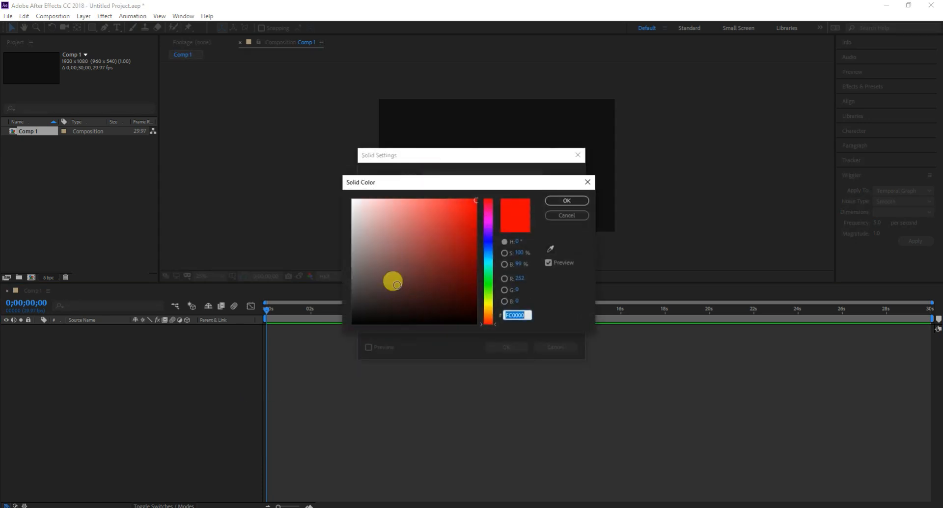
pyautogui.click(486, 252)
pyautogui.moveTo(461, 244); pyautogui.dragTo(463, 202)
pyautogui.click(566, 201)
# Step: Change the new solid's colour to bright cyan and create the layer
pyautogui.click(466, 318)
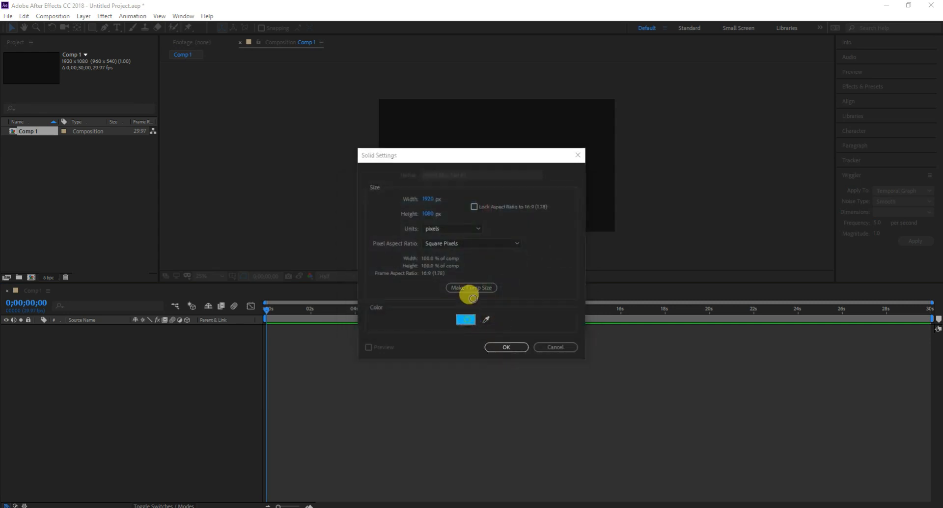
pyautogui.click(488, 253)
pyautogui.moveTo(488, 252); pyautogui.dragTo(486, 261)
pyautogui.moveTo(455, 221); pyautogui.dragTo(463, 204)
pyautogui.click(566, 201)
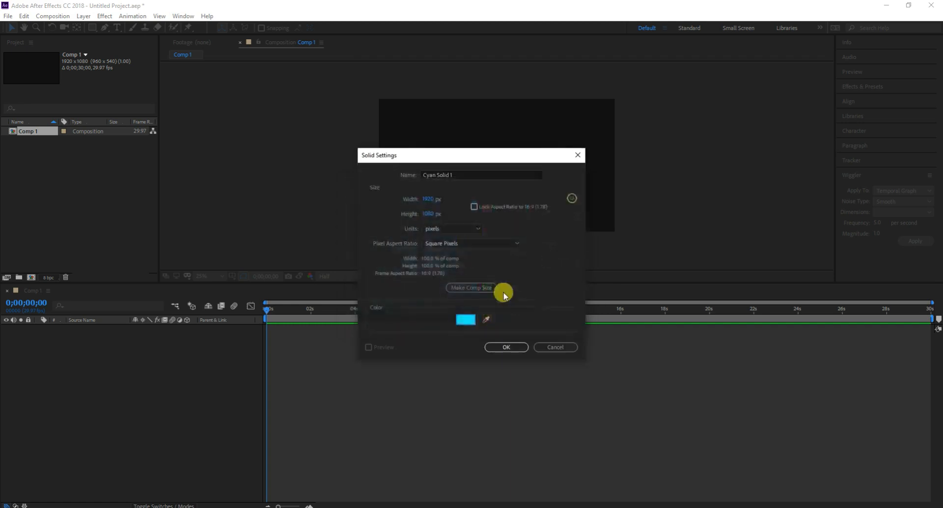
pyautogui.click(506, 346)
# Step: Draw a small rectangular mask near the centre of the cyan solid and delete it
pyautogui.scroll(1, 501, 151)
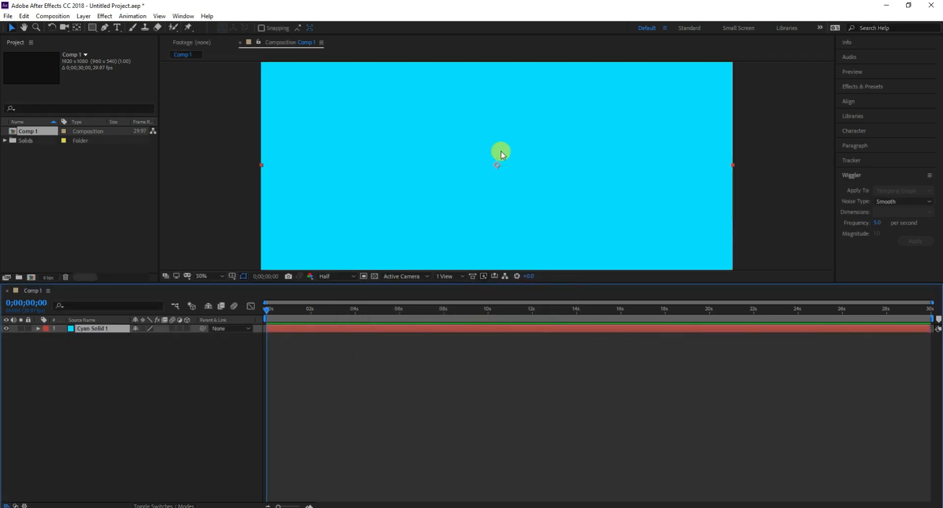
pyautogui.scroll(-1, 501, 151)
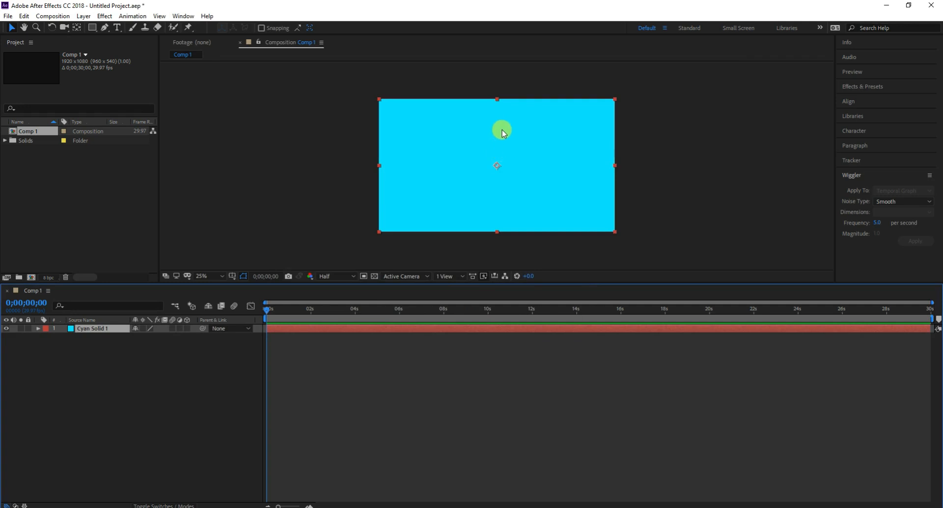
pyautogui.click(92, 29)
pyautogui.click(133, 27)
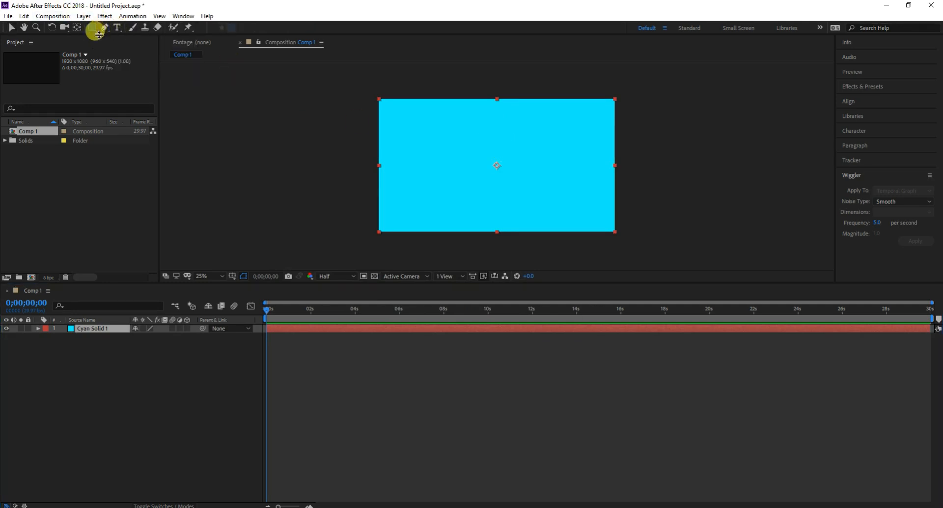
pyautogui.moveTo(470, 143); pyautogui.dragTo(504, 173)
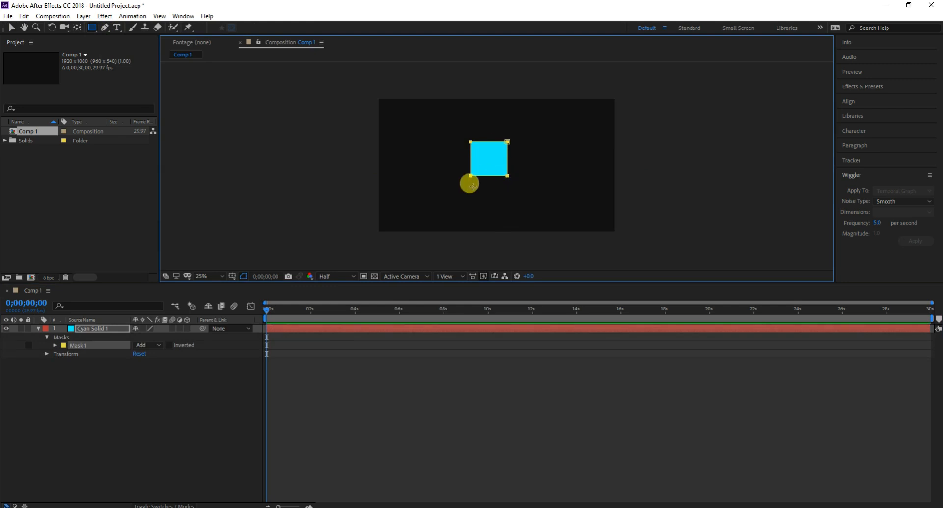
pyautogui.press('Delete')
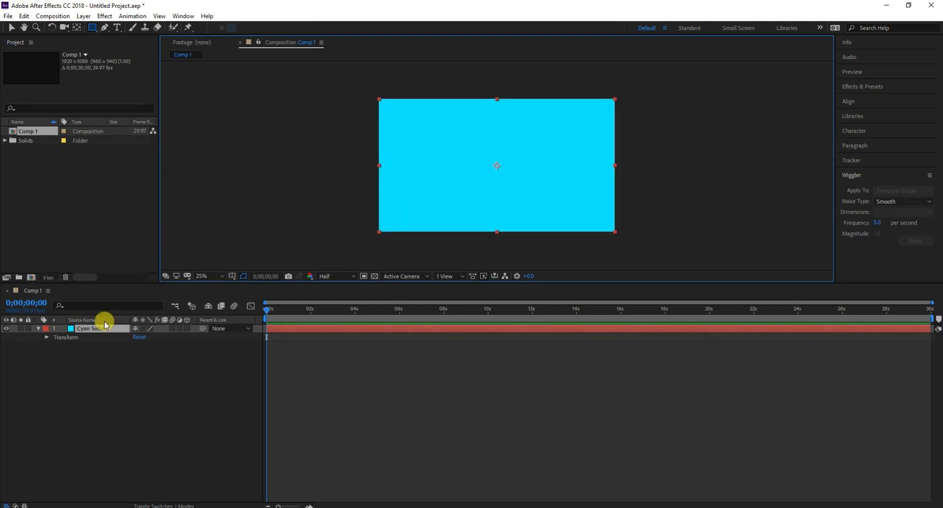
# Step: With no layer selected, draw a square as a new shape layer with the Rectangle tool and move it slightly toward the composition's horizontal centre
pyautogui.click(92, 370)
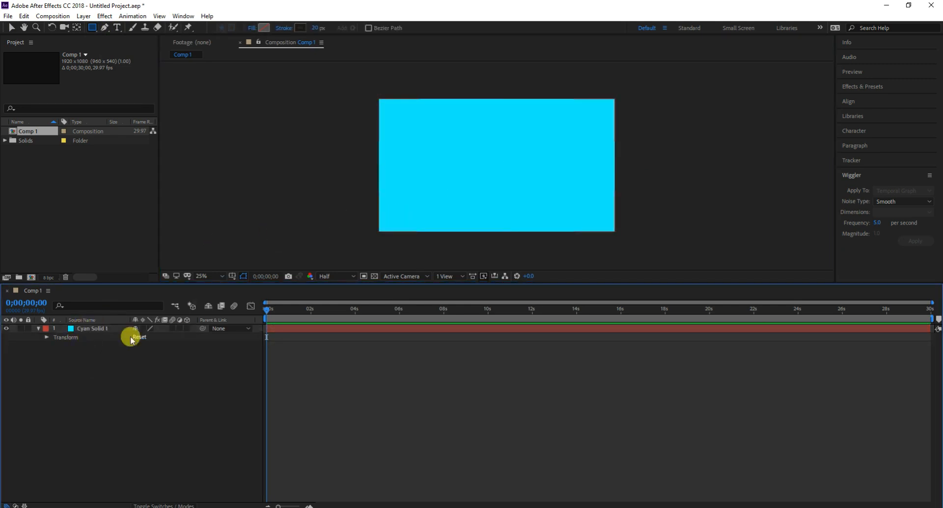
pyautogui.click(37, 329)
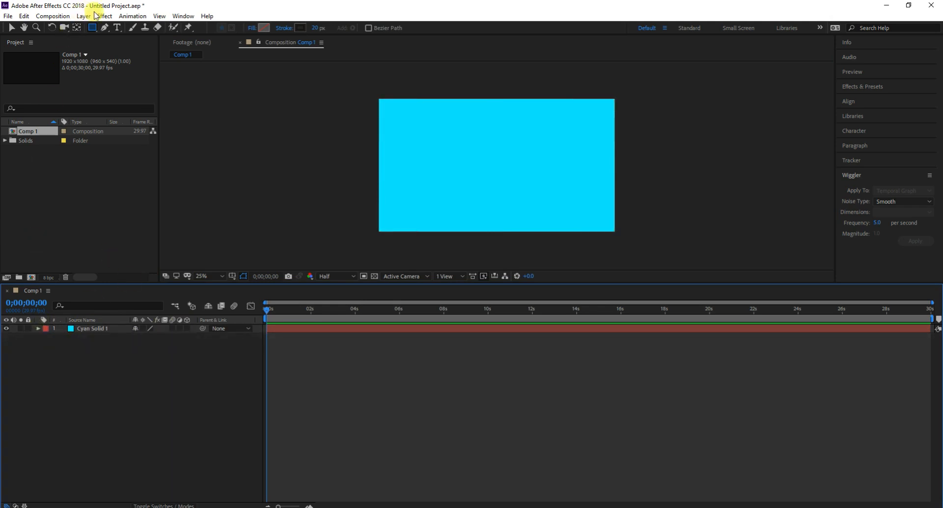
pyautogui.click(93, 27)
pyautogui.moveTo(454, 138); pyautogui.dragTo(501, 183)
pyautogui.press('.')
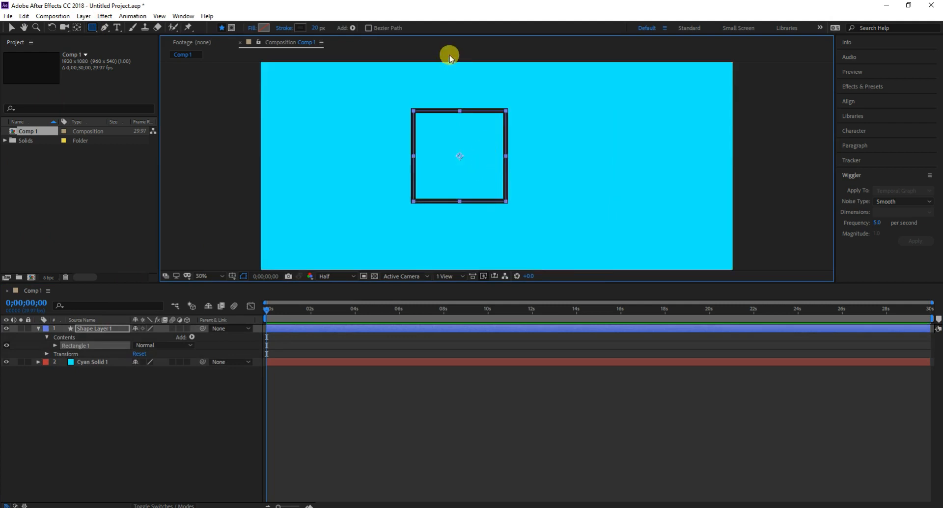
pyautogui.press('.')
pyautogui.click(13, 30)
pyautogui.moveTo(460, 157); pyautogui.dragTo(481, 154)
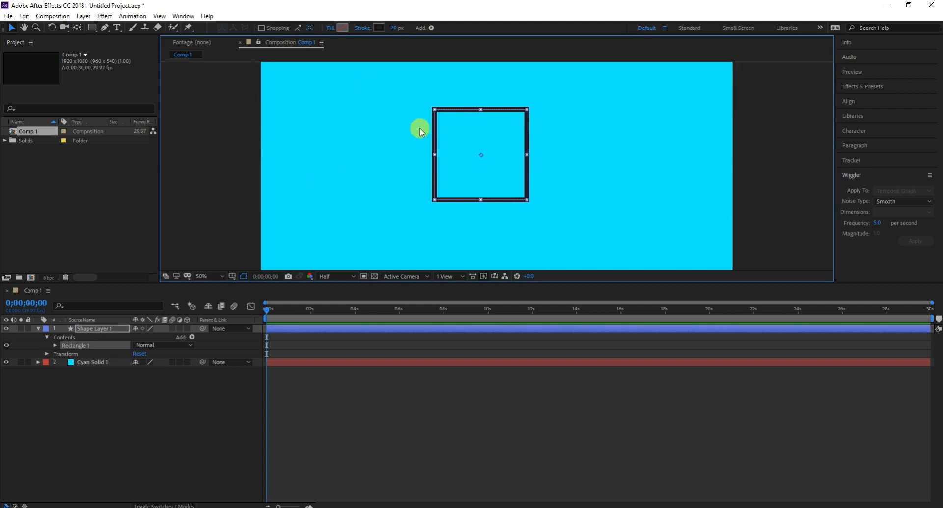
# Step: Fill the square with solid red (FF0000)
pyautogui.click(340, 28)
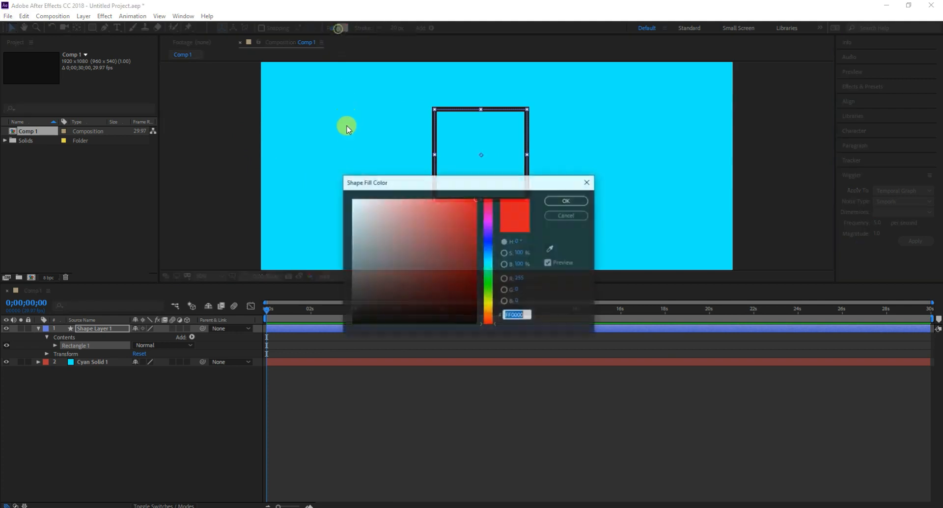
pyautogui.click(566, 201)
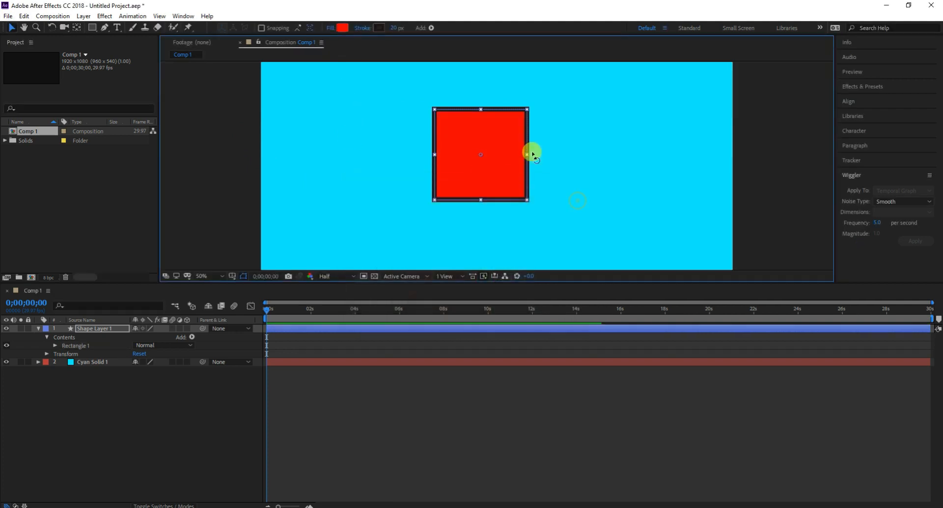
pyautogui.click(329, 29)
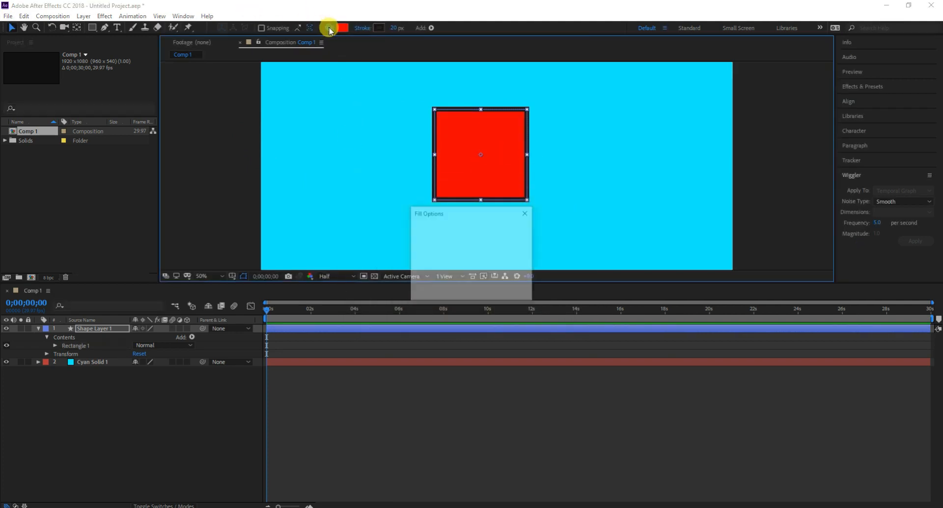
pyautogui.click(521, 210)
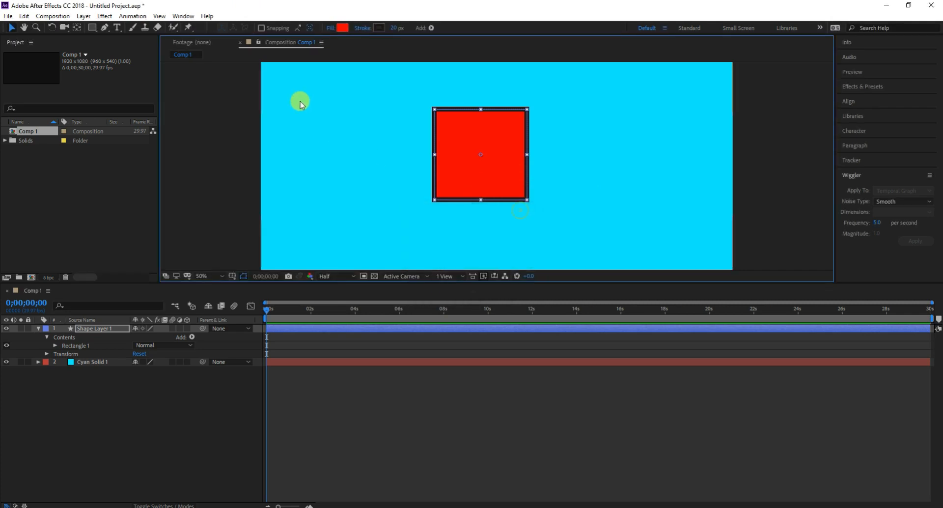
pyautogui.click(343, 30)
pyautogui.click(406, 261)
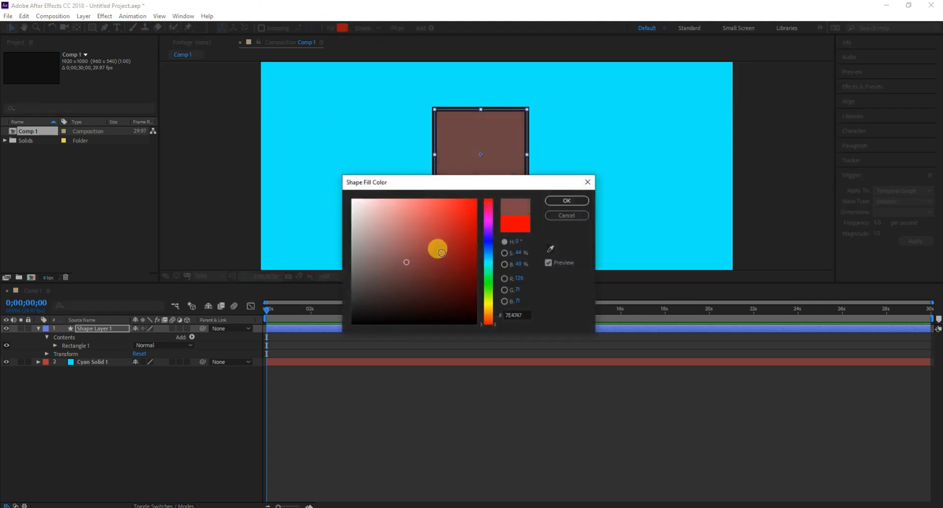
pyautogui.click(563, 215)
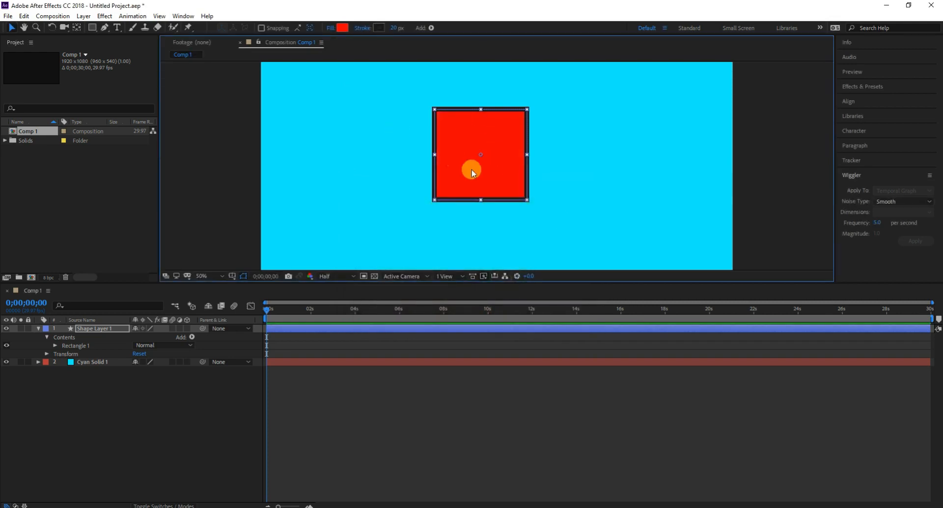
# Step: Set the square's fill type to None, leaving only its outline
pyautogui.click(330, 28)
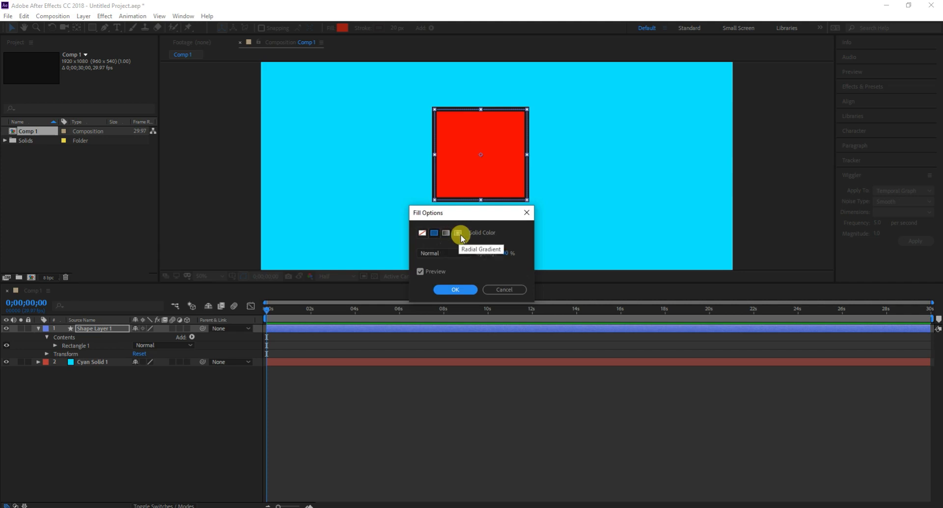
pyautogui.click(421, 234)
pyautogui.click(454, 289)
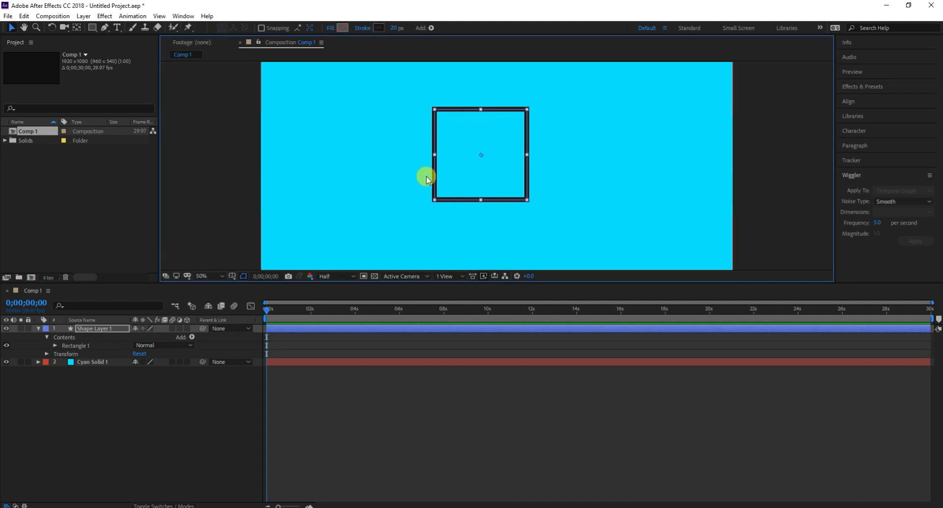
# Step: Set the square's stroke colour to white (FFFFFF) and slightly reduce its stroke width
pyautogui.click(362, 28)
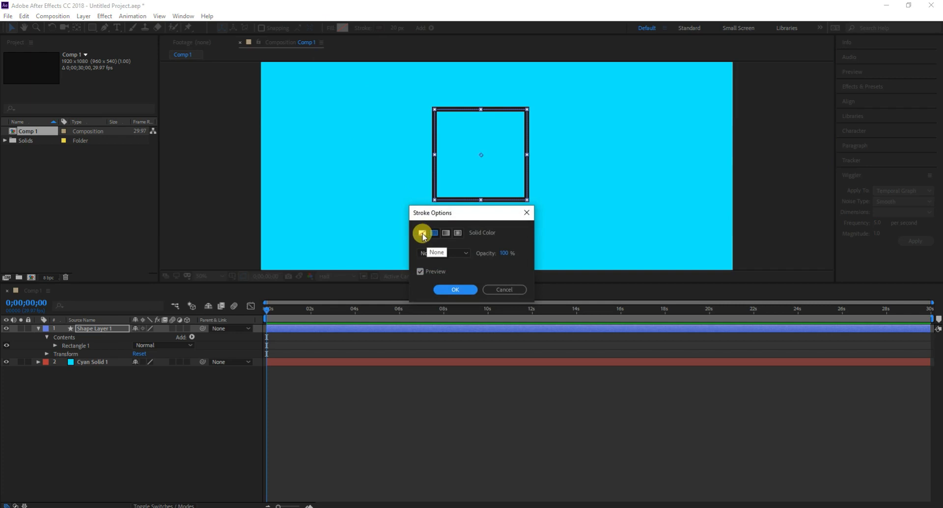
pyautogui.click(494, 288)
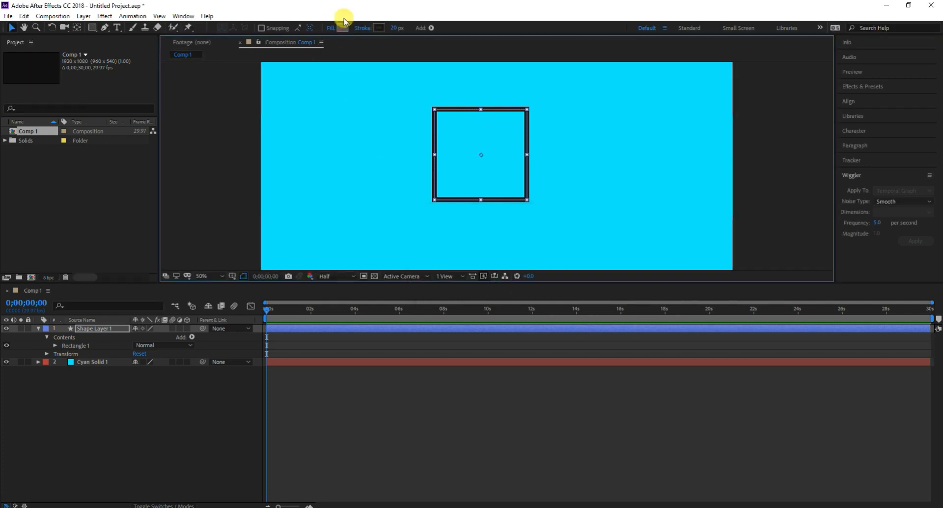
pyautogui.click(378, 30)
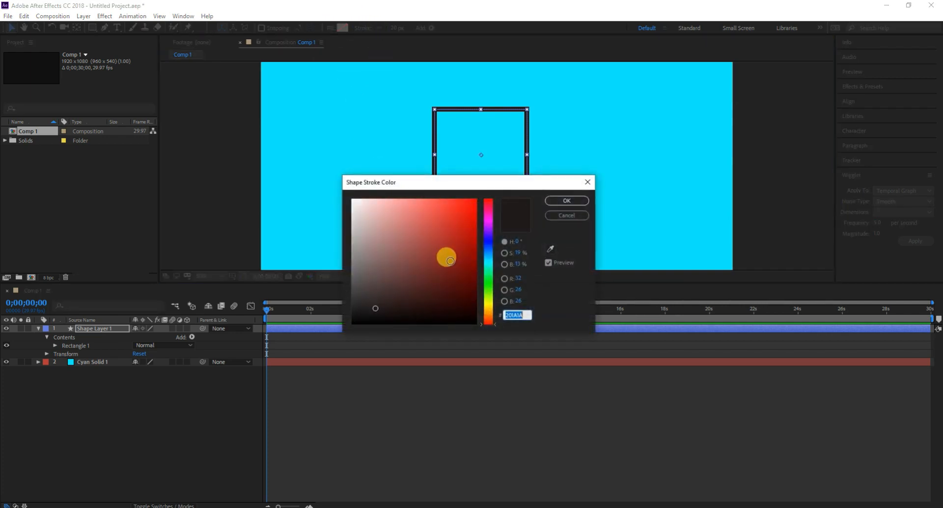
pyautogui.click(362, 272)
pyautogui.moveTo(359, 263)
pyautogui.mouseDown()
pyautogui.moveTo(354, 242)
pyautogui.moveTo(352, 303)
pyautogui.mouseUp()
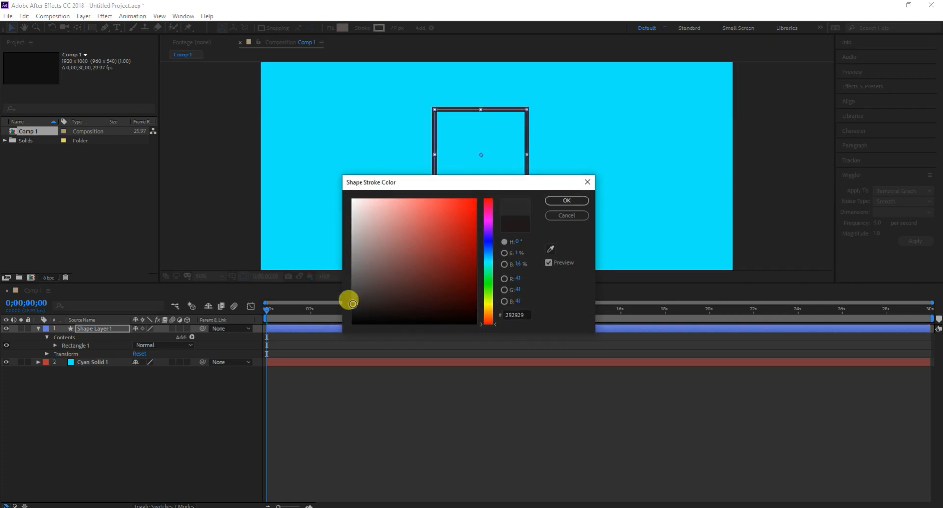
pyautogui.moveTo(420, 256); pyautogui.dragTo(336, 182)
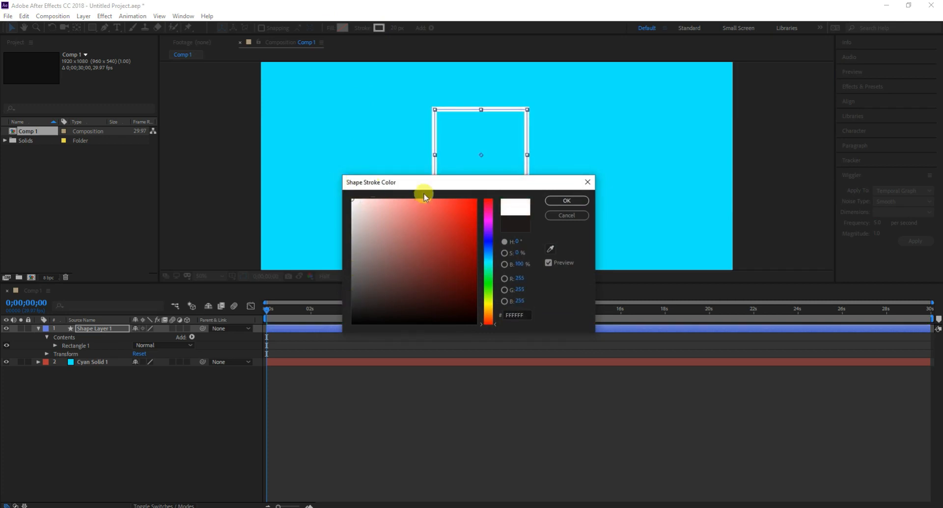
pyautogui.click(566, 201)
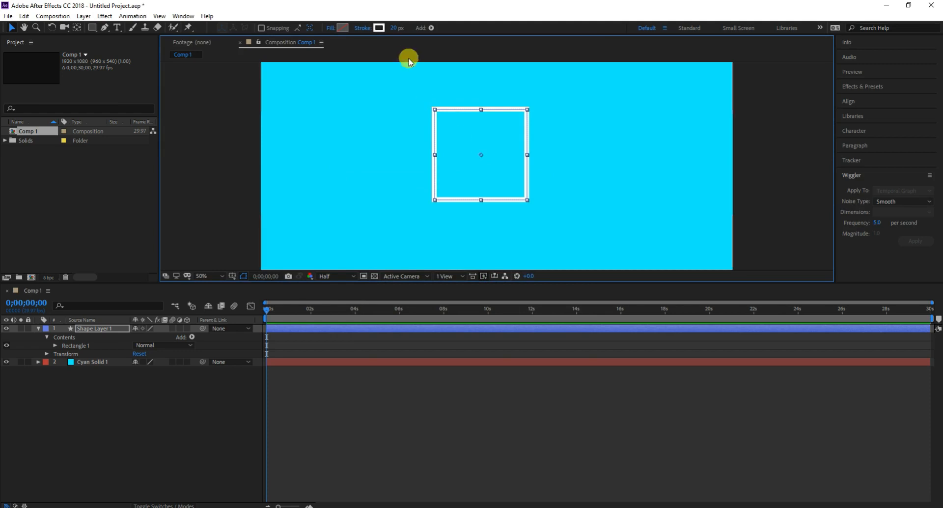
pyautogui.moveTo(389, 28)
pyautogui.mouseDown()
pyautogui.moveTo(412, 28)
pyautogui.moveTo(372, 29)
pyautogui.moveTo(414, 30)
pyautogui.moveTo(381, 27)
pyautogui.moveTo(389, 38)
pyautogui.mouseUp()
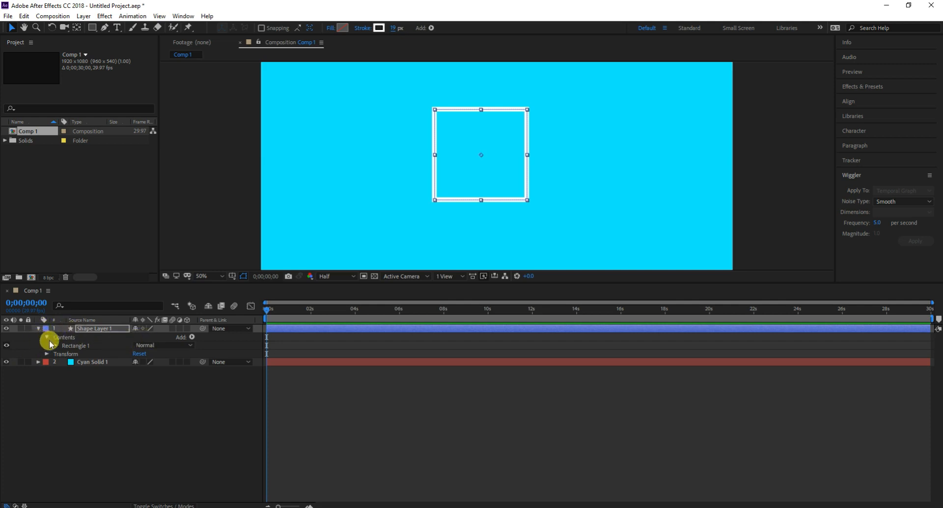
# Step: Add Trim Paths to the square's shape layer and expand its properties
pyautogui.click(192, 337)
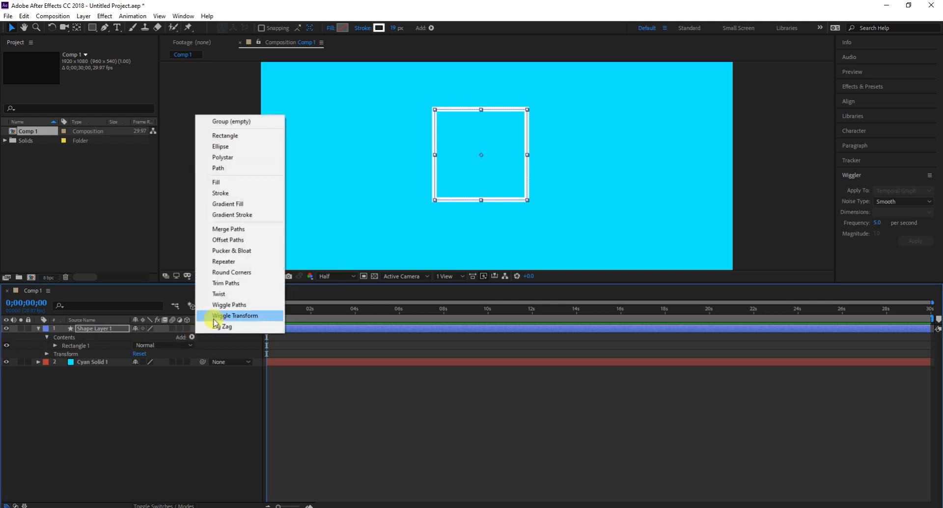
pyautogui.click(219, 284)
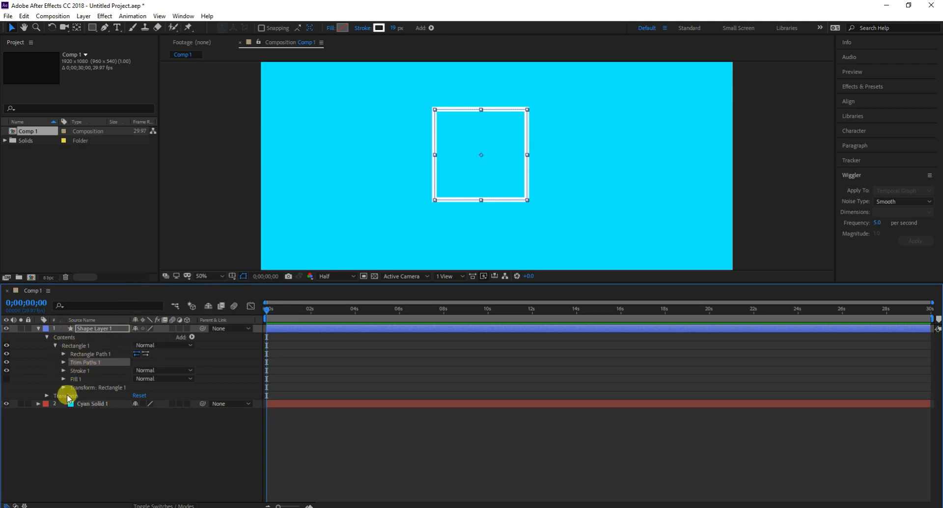
pyautogui.click(62, 362)
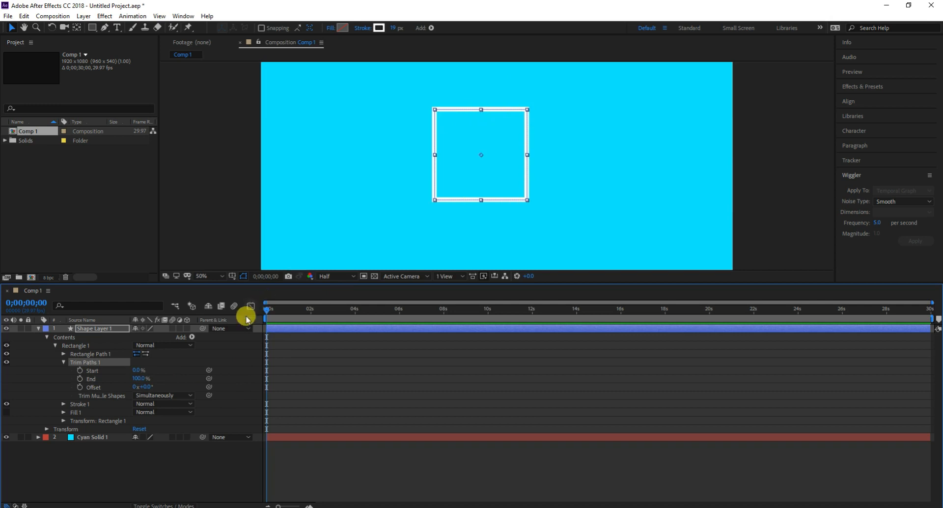
# Step: Animate the Trim Paths End from 0% at the composition's start to 100% at 0;00;01;28
pyautogui.click(137, 378)
pyautogui.moveTo(137, 378); pyautogui.dragTo(122, 389)
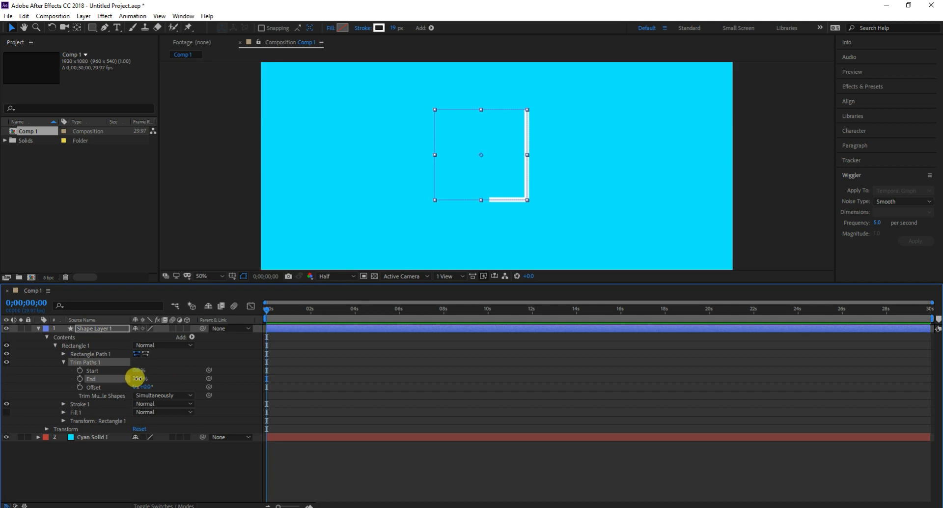
pyautogui.moveTo(138, 378); pyautogui.dragTo(119, 379)
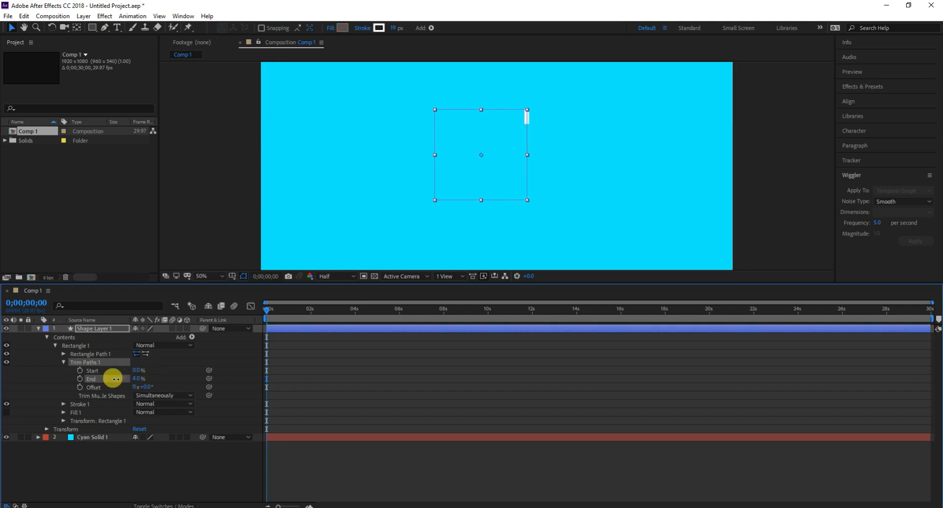
pyautogui.click(80, 379)
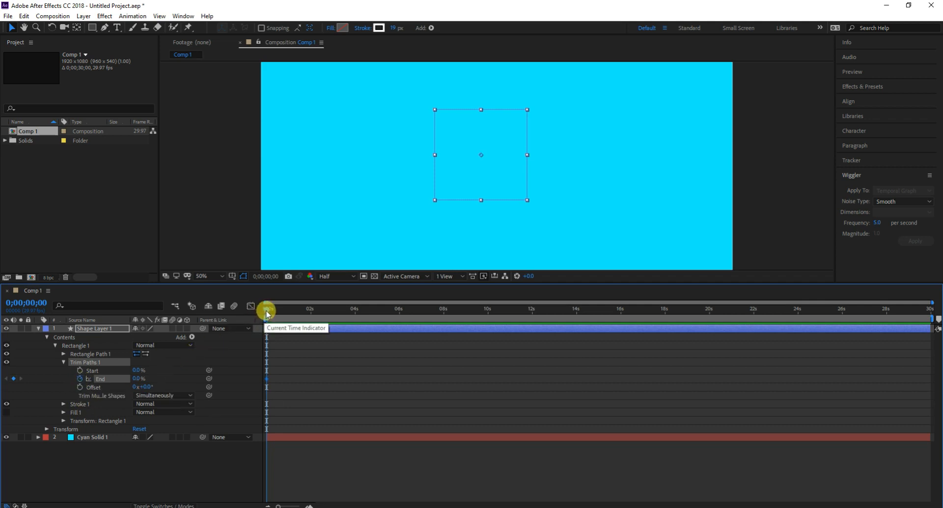
pyautogui.moveTo(266, 313); pyautogui.dragTo(309, 314)
pyautogui.click(141, 380)
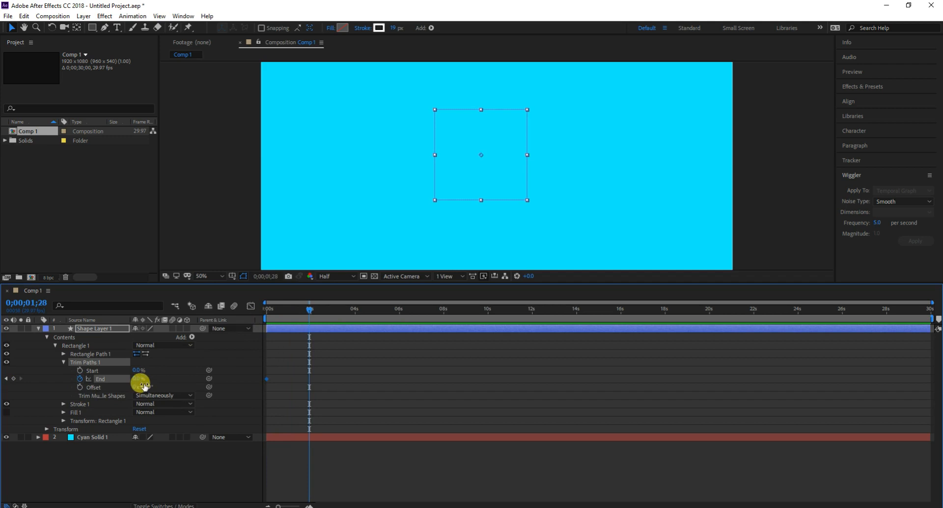
pyautogui.moveTo(136, 383); pyautogui.dragTo(183, 386)
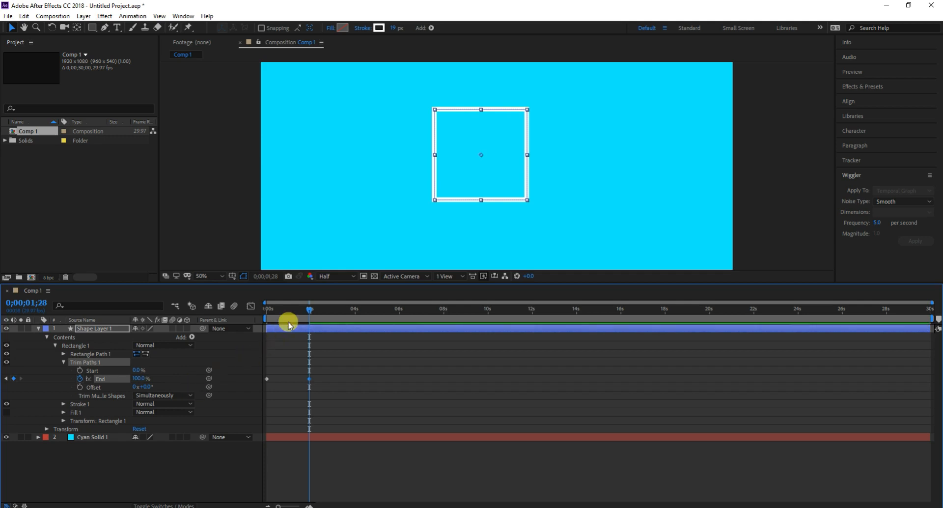
# Step: Preview the square's outline animation from the start of the composition
pyautogui.moveTo(309, 309); pyautogui.dragTo(266, 314)
pyautogui.press('space')
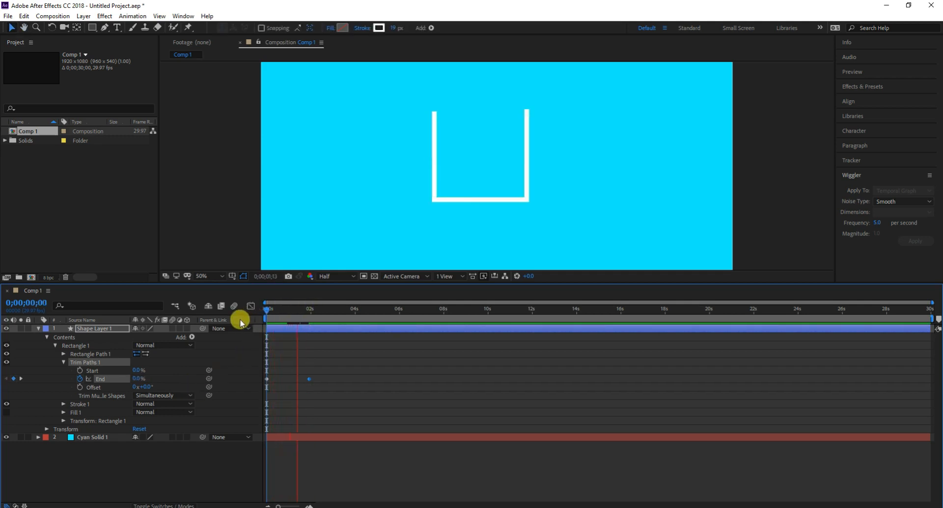
pyautogui.press('space')
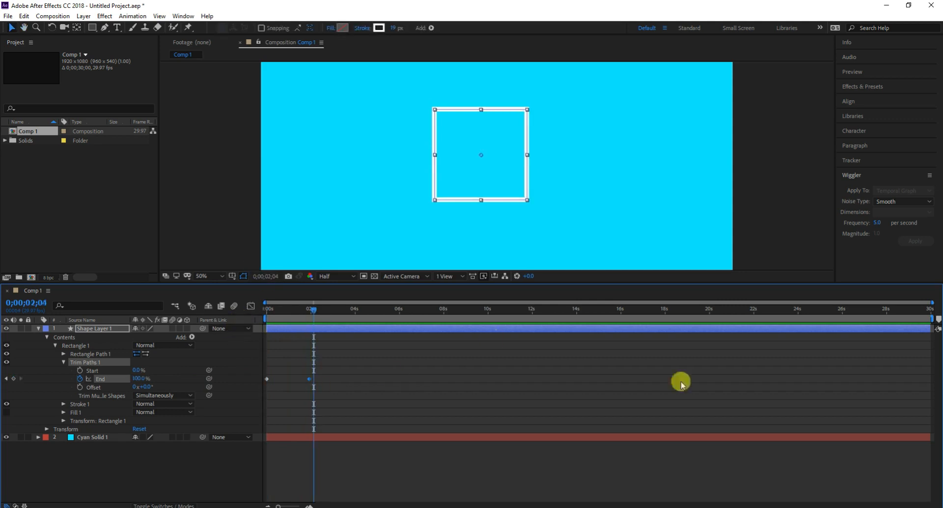
# Step: Shorten the work area to about the first 3 seconds and replay the outline animation within it
pyautogui.moveTo(931, 319); pyautogui.dragTo(334, 353)
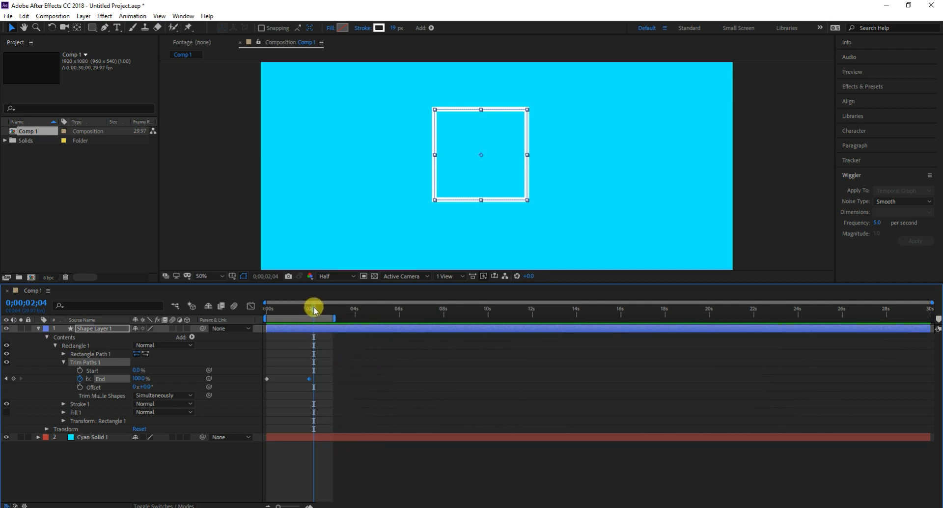
pyautogui.moveTo(314, 309); pyautogui.dragTo(225, 320)
pyautogui.press('space')
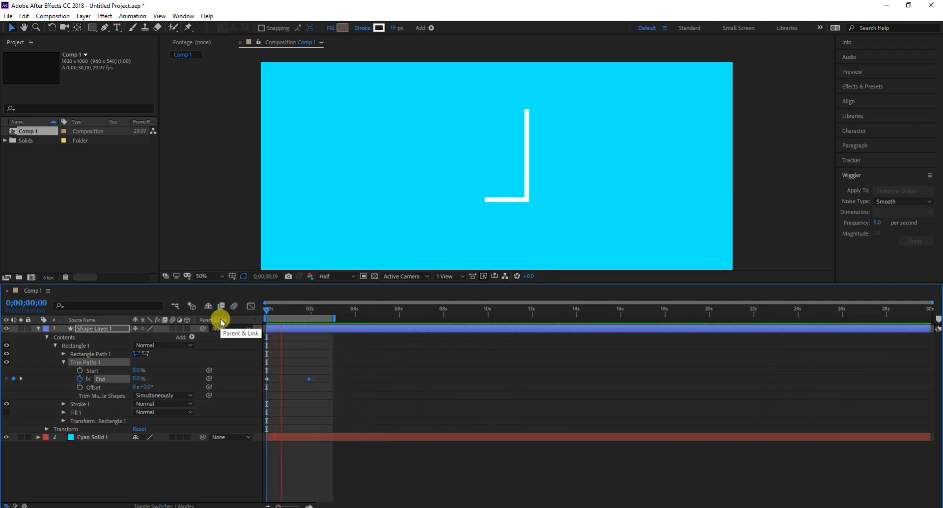
pyautogui.press('space')
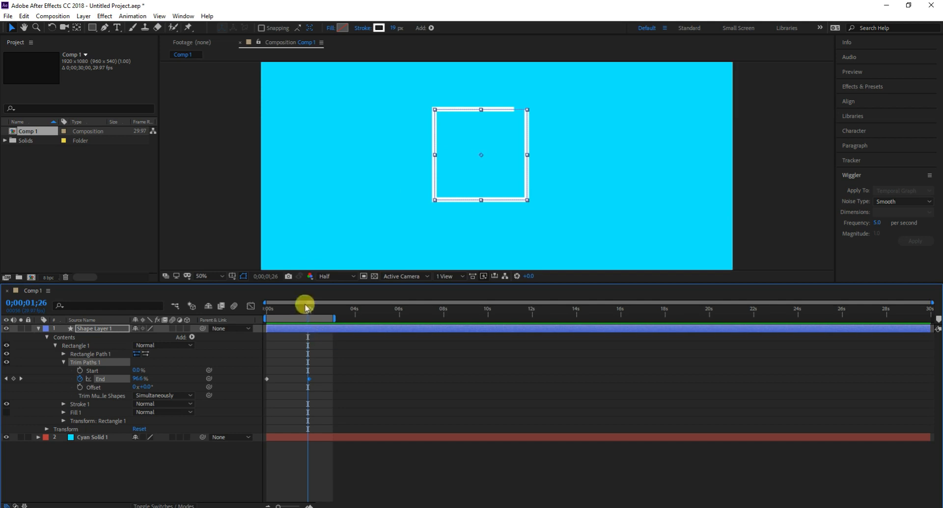
pyautogui.moveTo(308, 309); pyautogui.dragTo(265, 309)
pyautogui.press('space')
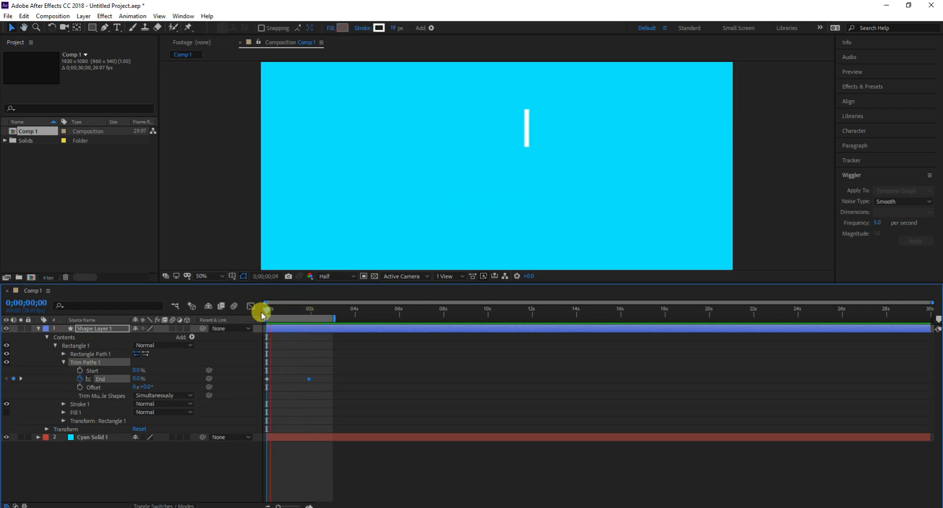
pyautogui.press('space')
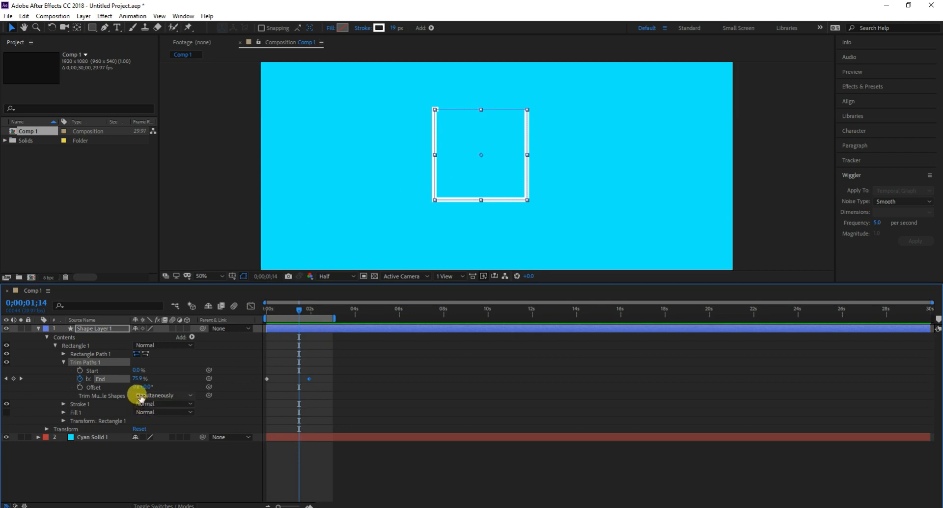
# Step: Undo the work area change and End keyframes, and set the Trim Paths End to 8% at the composition's start
pyautogui.press('space')
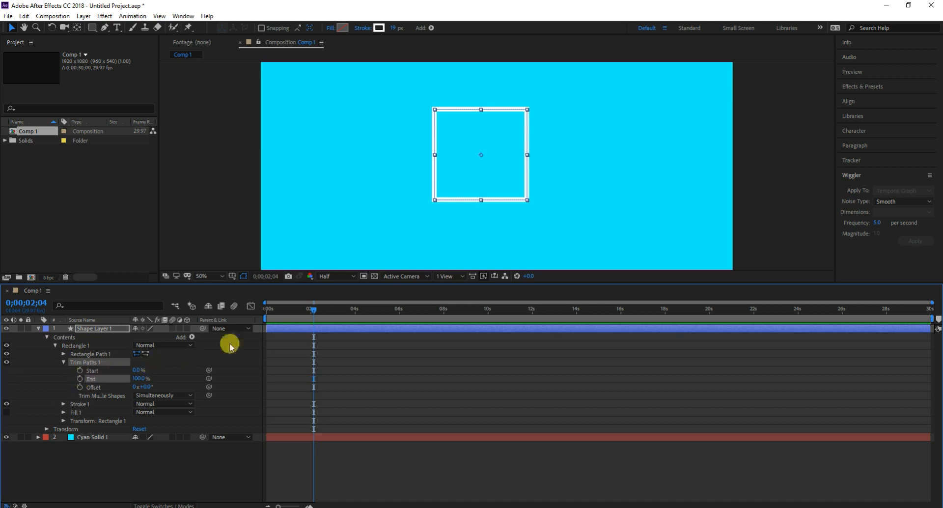
pyautogui.press('Home')
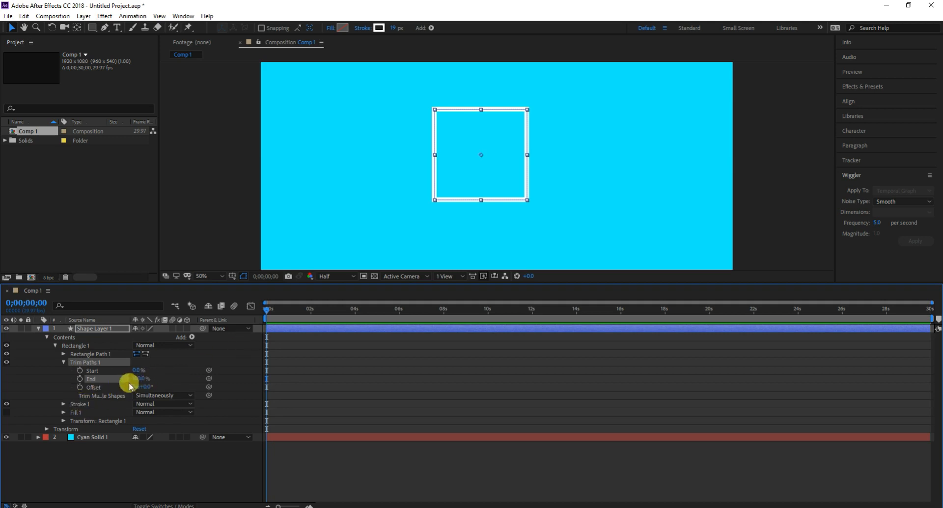
pyautogui.moveTo(135, 380); pyautogui.dragTo(108, 386)
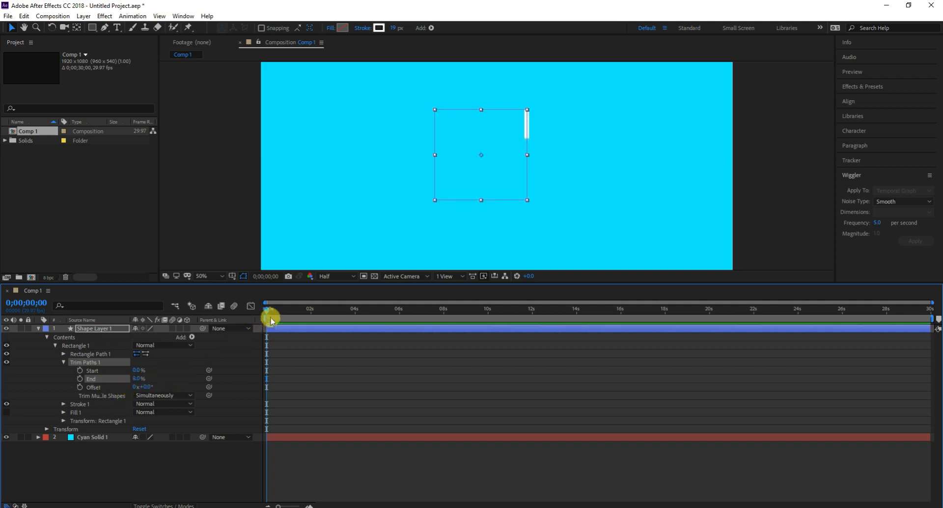
# Step: Try to keyframe the Trim Paths Offset at 0;00;01;28 with a value of 3 revolutions
pyautogui.moveTo(257, 315); pyautogui.dragTo(309, 325)
pyautogui.click(80, 386)
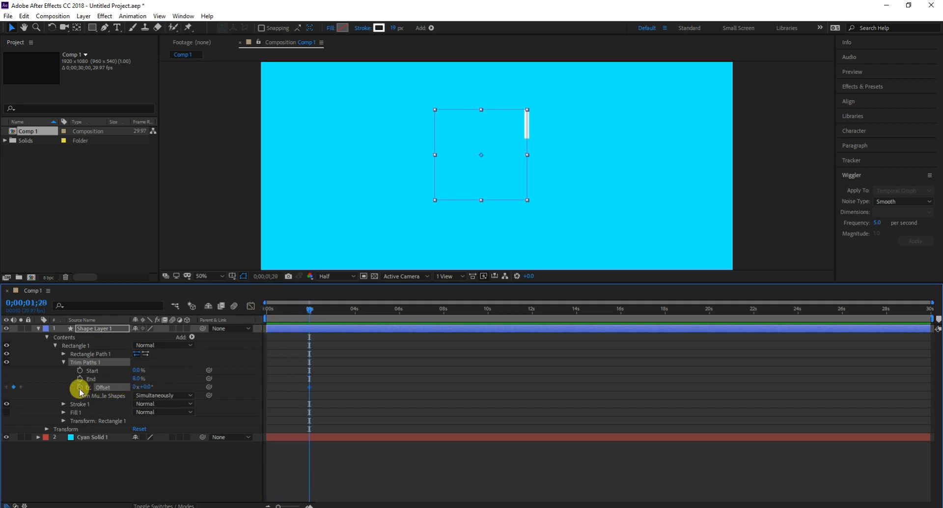
pyautogui.click(134, 387)
pyautogui.write('3')
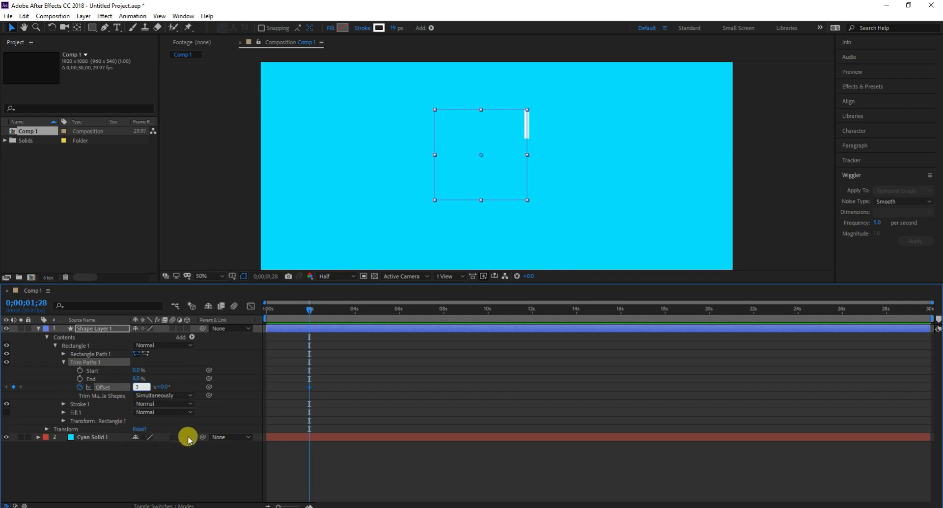
# Step: Play the composition from the start to check the Offset animation
pyautogui.moveTo(309, 312); pyautogui.dragTo(226, 319)
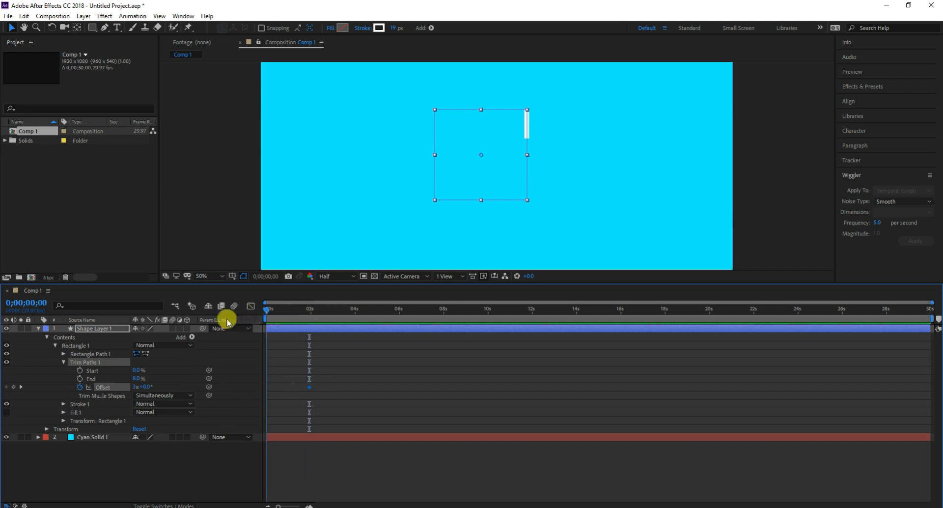
pyautogui.press('space')
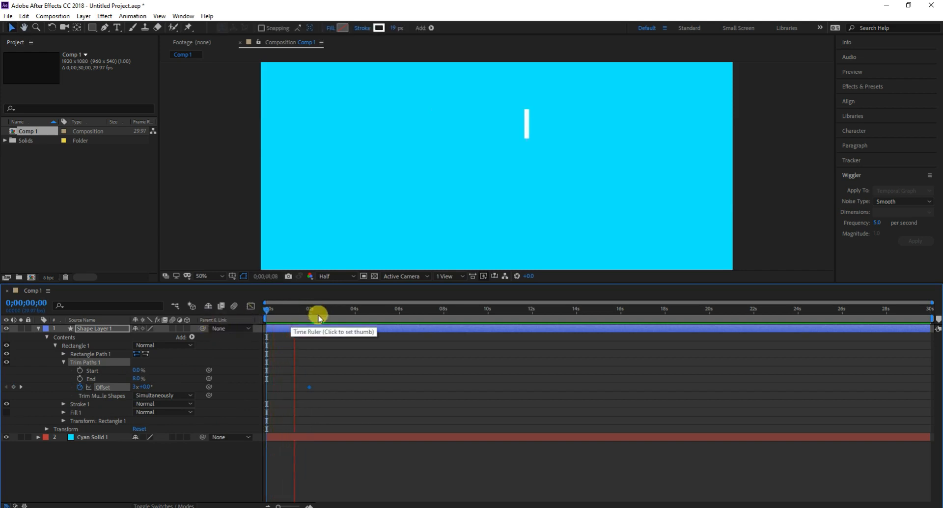
pyautogui.press('space')
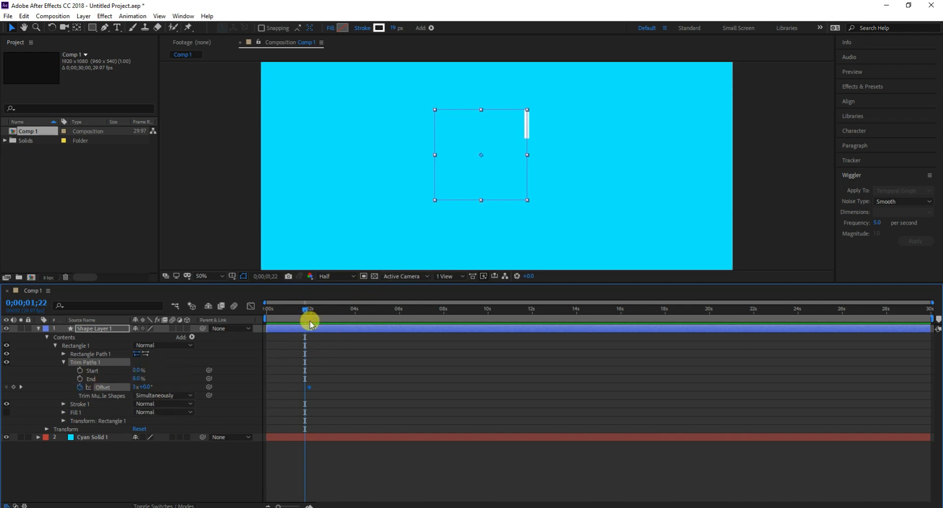
# Step: Undo the Offset keyframe and the Trim Paths End change, with the time indicator back at the composition's start
pyautogui.press('k')
pyautogui.hotkey('ctrl', 'z')
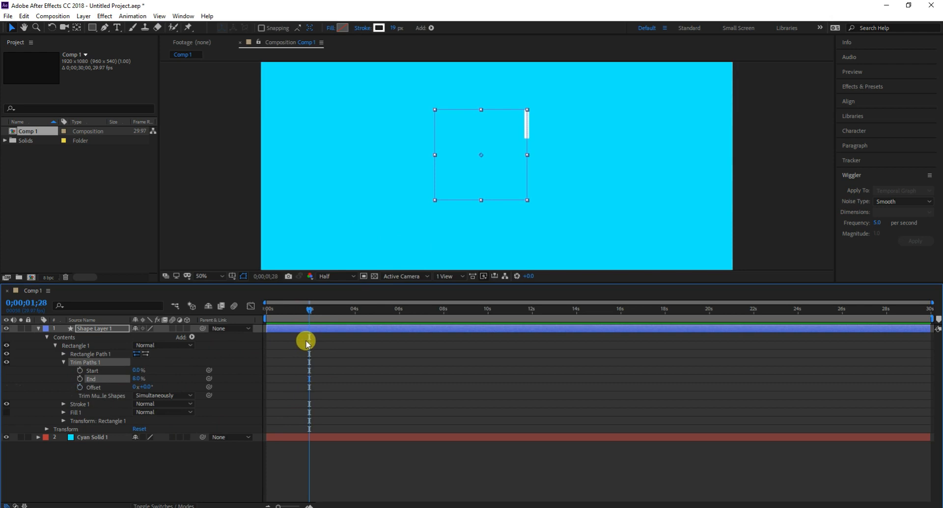
pyautogui.moveTo(310, 310); pyautogui.dragTo(223, 324)
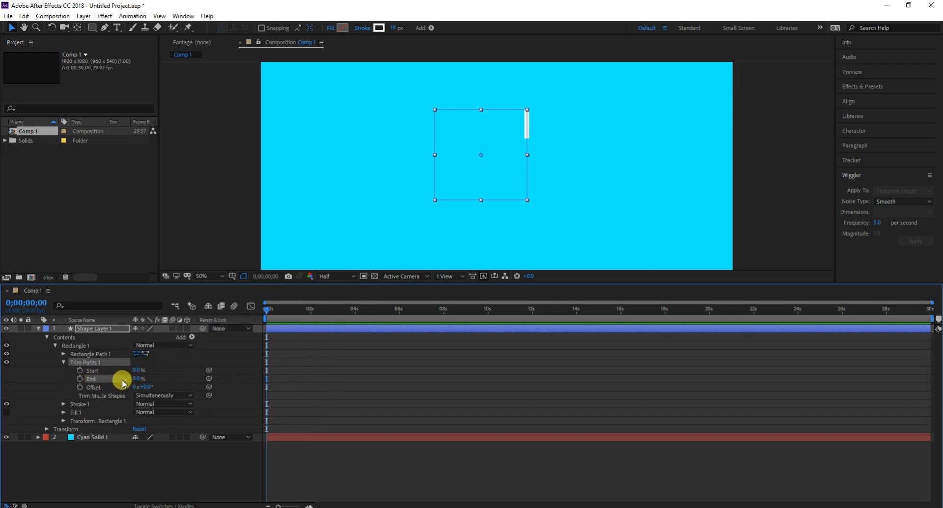
pyautogui.click(136, 378)
pyautogui.write('8')
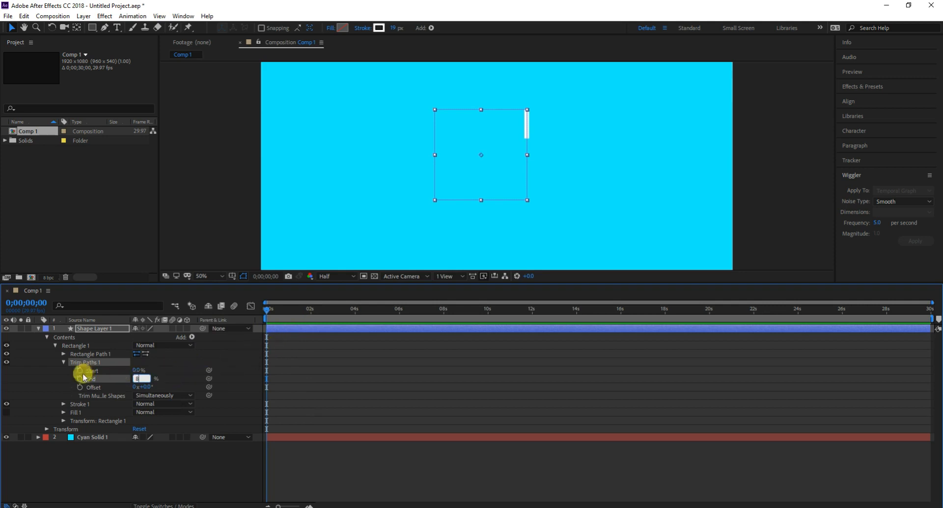
pyautogui.click(34, 374)
pyautogui.hotkey('ctrl', 'z')
pyautogui.hotkey('ctrl', 'z')
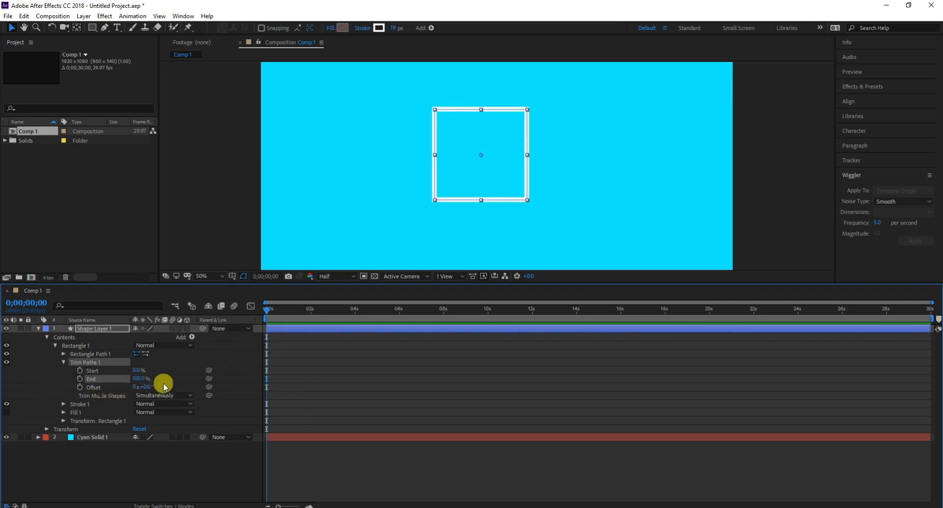
# Step: Set the Trim Paths End to 10% and keyframe Offset from 0 revolutions at the start to 3 revolutions at 0;00;01;27
pyautogui.moveTo(137, 378); pyautogui.dragTo(97, 381)
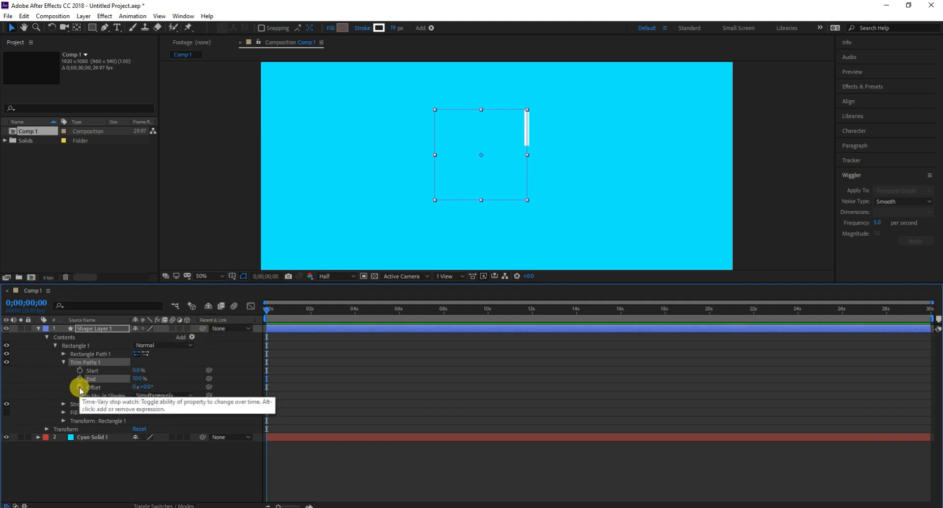
pyautogui.click(79, 387)
pyautogui.moveTo(267, 315); pyautogui.dragTo(309, 320)
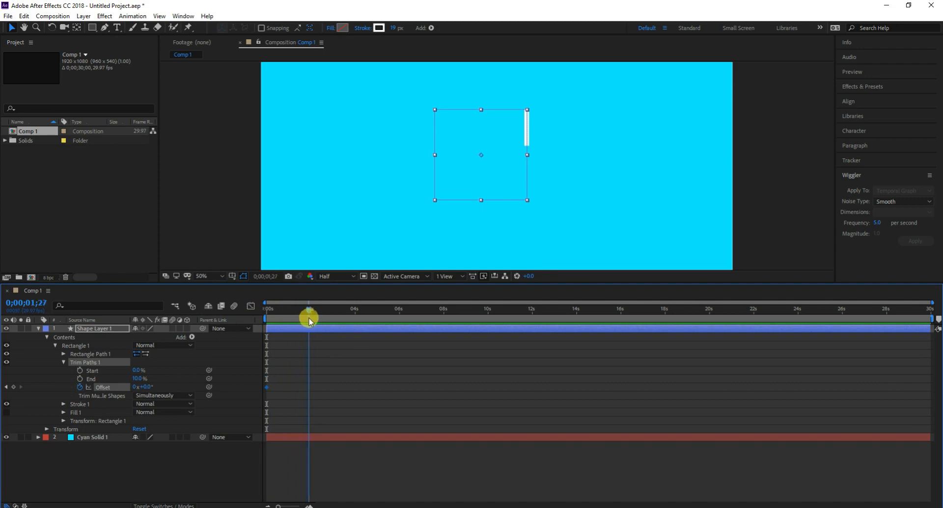
pyautogui.click(137, 387)
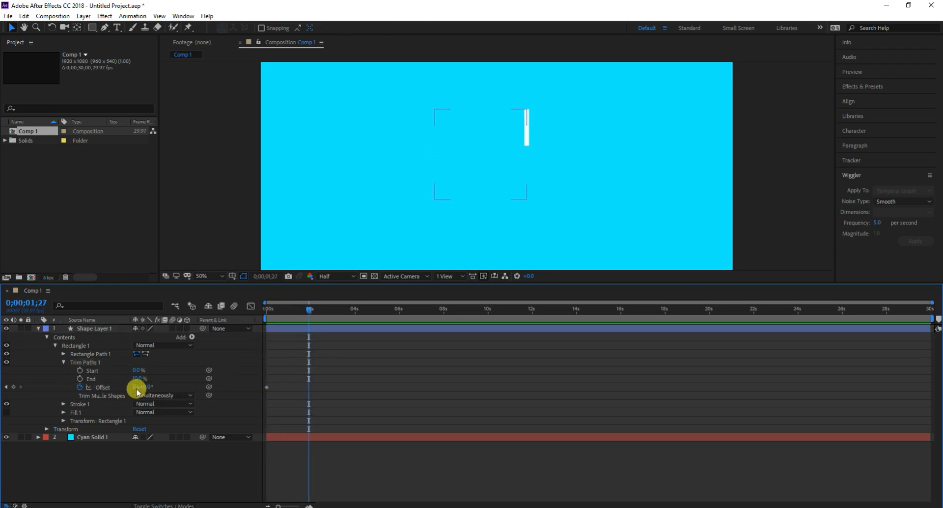
pyautogui.write('3')
pyautogui.press('Return')
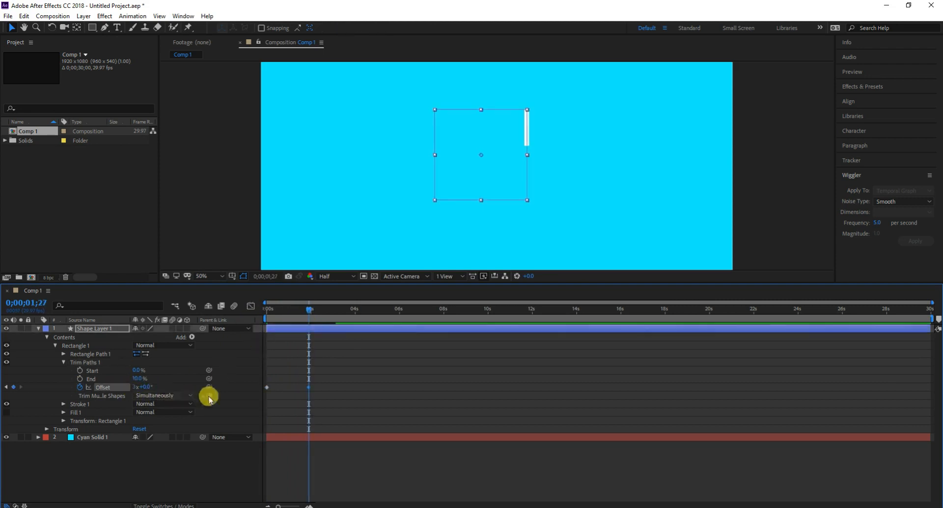
# Step: Preview the line segment travelling around the square from the composition's start
pyautogui.moveTo(309, 310); pyautogui.dragTo(227, 325)
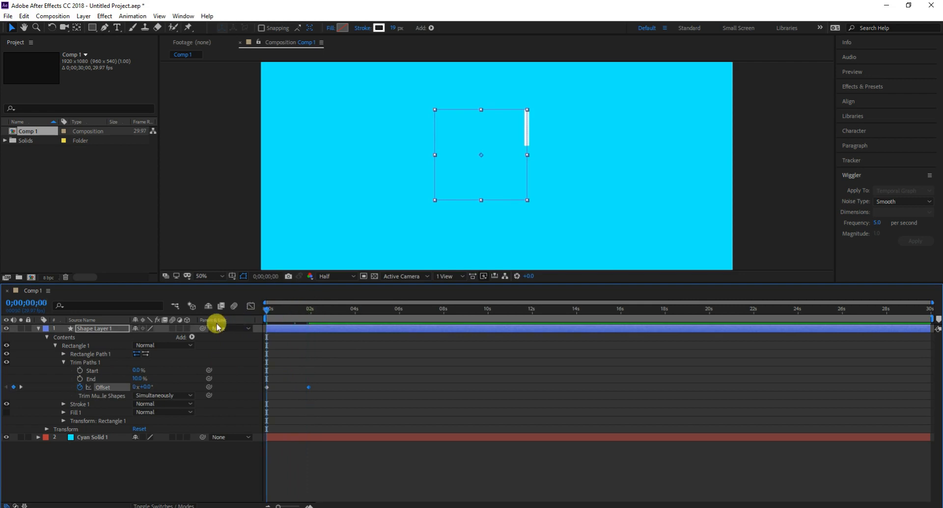
pyautogui.press('space')
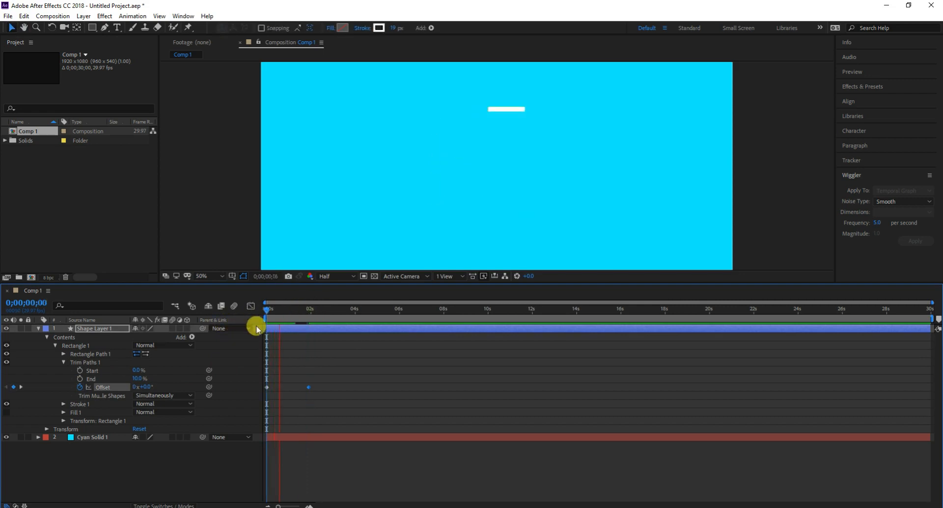
pyautogui.press('space')
# Step: Move the second Offset keyframe to just before 6 seconds and preview the slower animation from the start
pyautogui.moveTo(343, 356)
pyautogui.mouseDown()
pyautogui.moveTo(290, 406)
pyautogui.moveTo(425, 379)
pyautogui.moveTo(395, 374)
pyautogui.mouseUp()
pyautogui.moveTo(291, 309); pyautogui.dragTo(266, 310)
pyautogui.press('space')
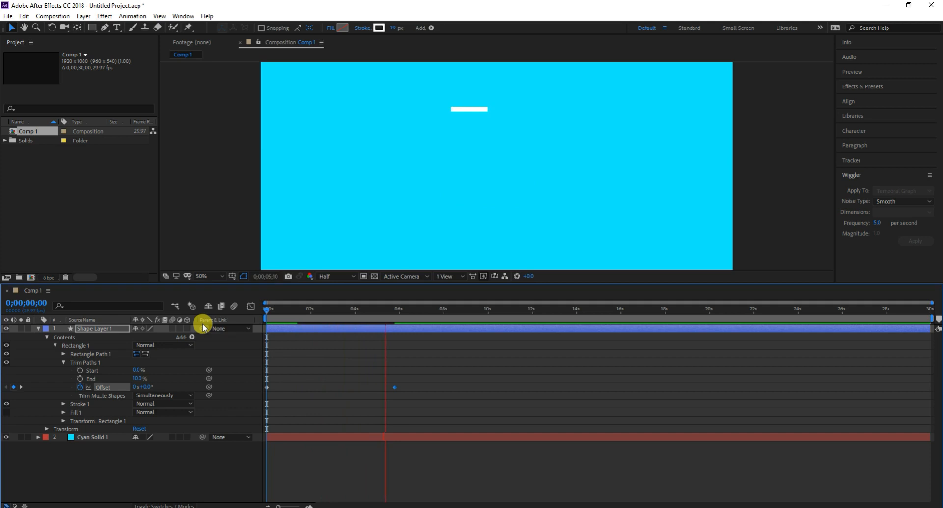
pyautogui.press('space')
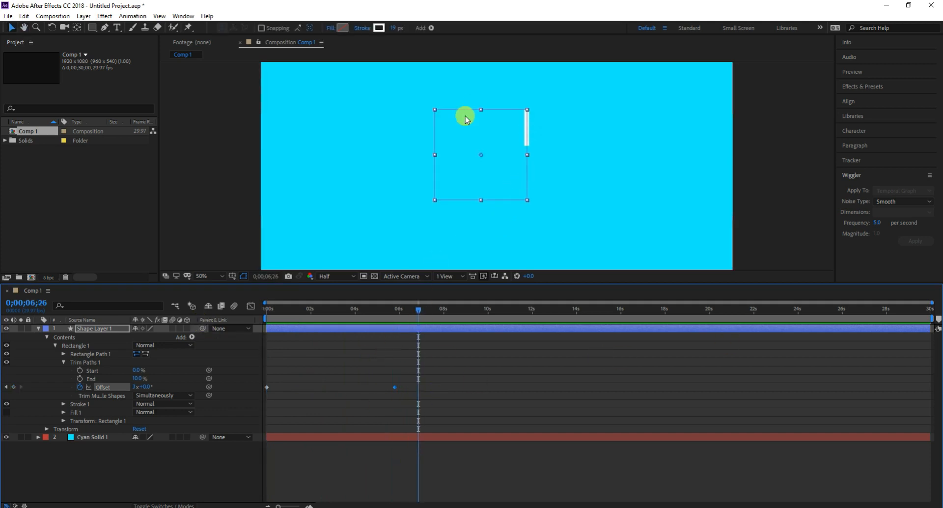
# Step: Set the square's stroke Line Cap to Round Cap and check the line end up close
pyautogui.press('.')
pyautogui.press('.')
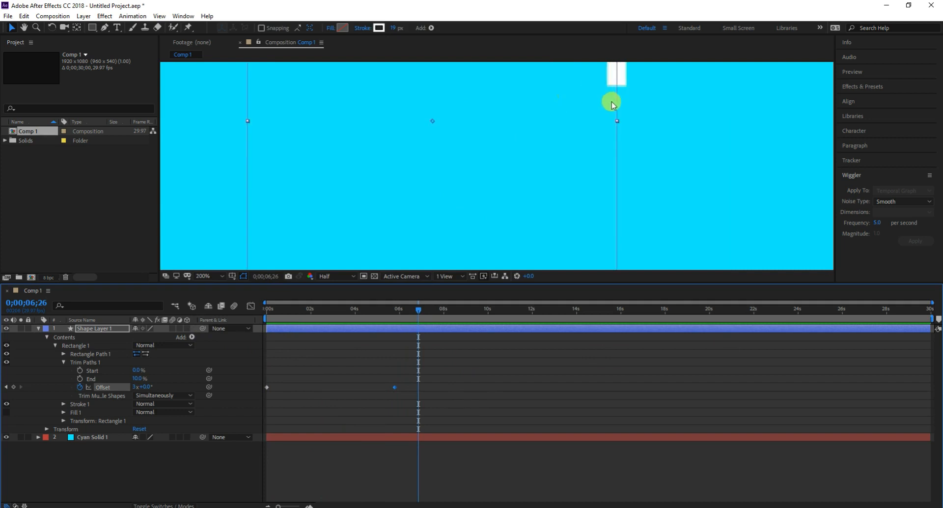
pyautogui.moveTo(640, 123); pyautogui.dragTo(626, 190)
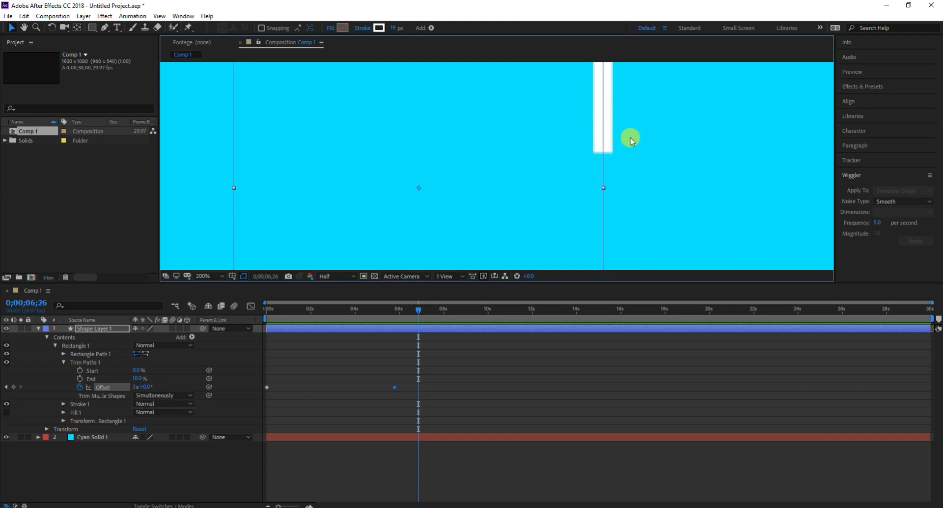
pyautogui.click(63, 404)
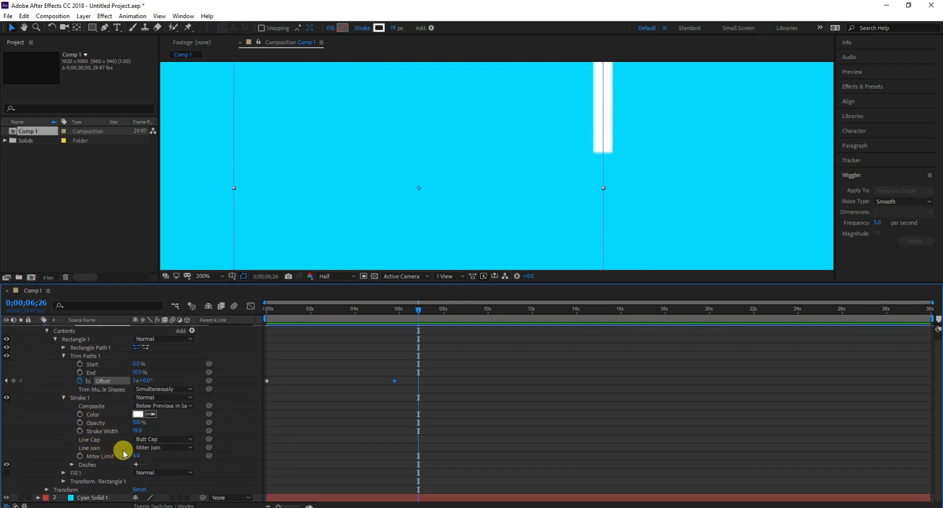
pyautogui.click(149, 442)
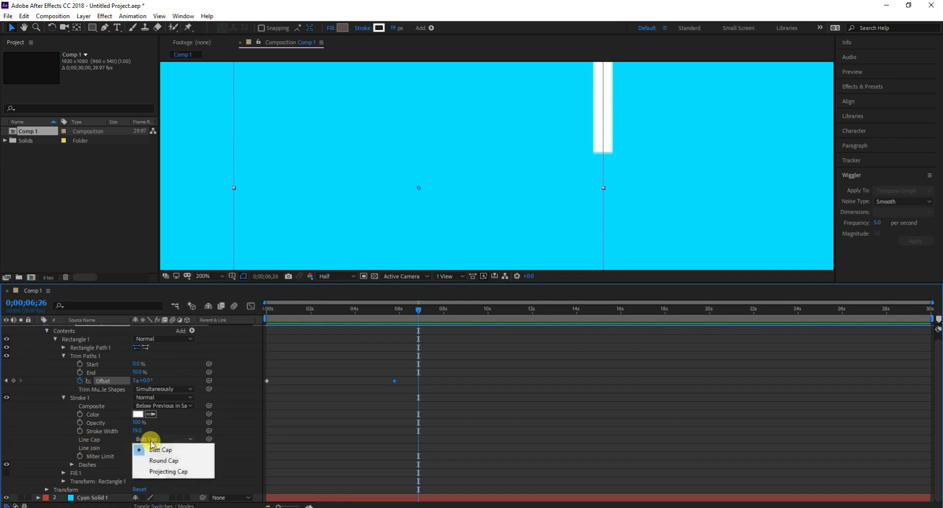
pyautogui.click(190, 460)
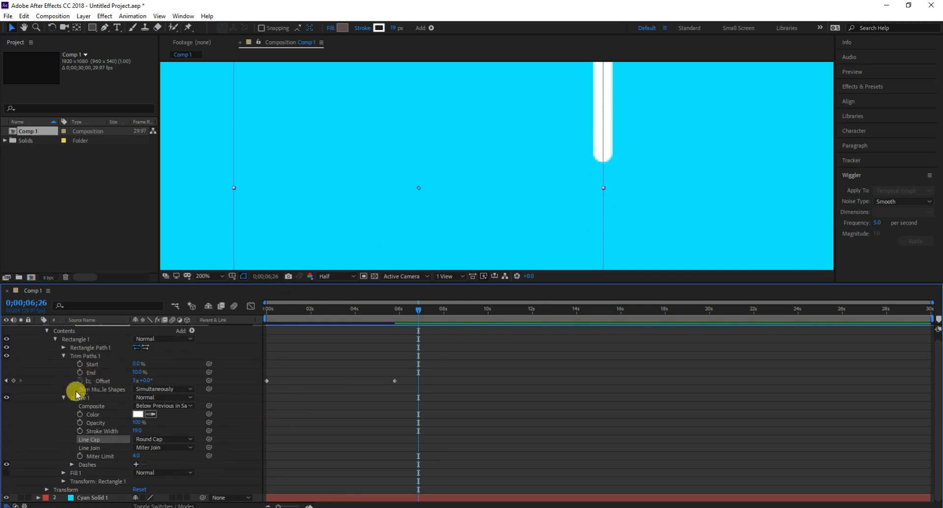
pyautogui.click(62, 398)
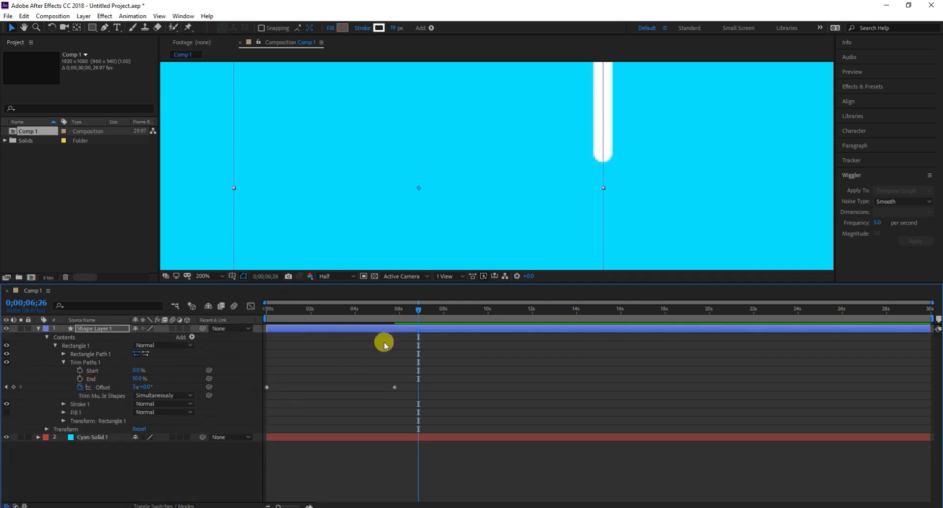
# Step: Preview the round-capped line segment travelling around the square from the composition's start
pyautogui.scroll(-2, 522, 153)
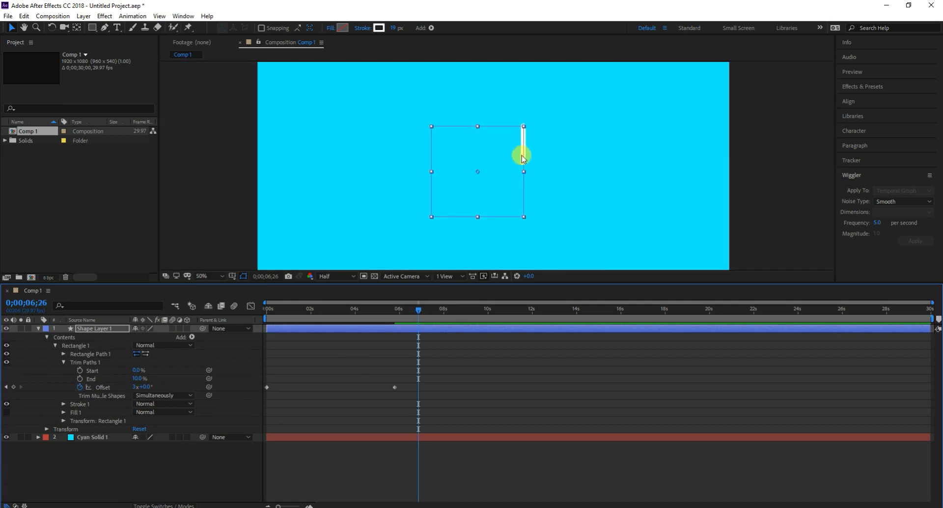
pyautogui.moveTo(418, 310); pyautogui.dragTo(221, 338)
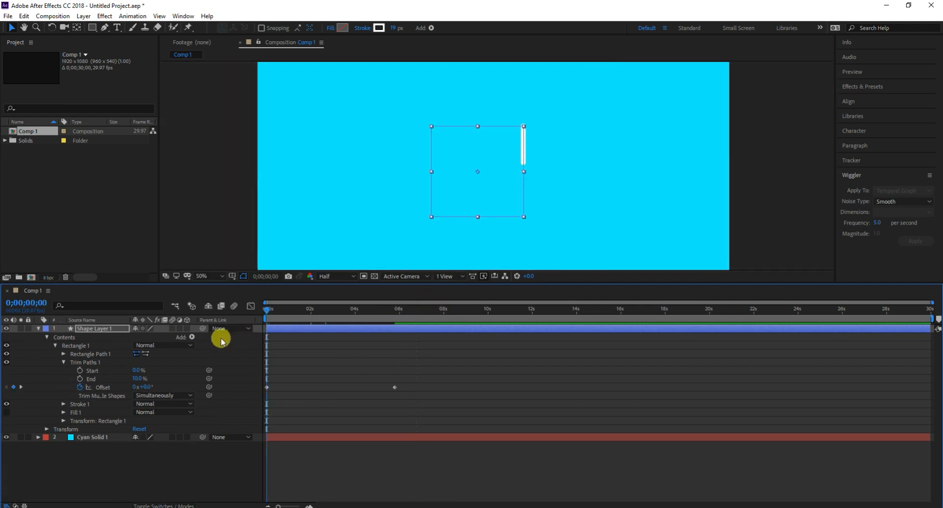
pyautogui.press('space')
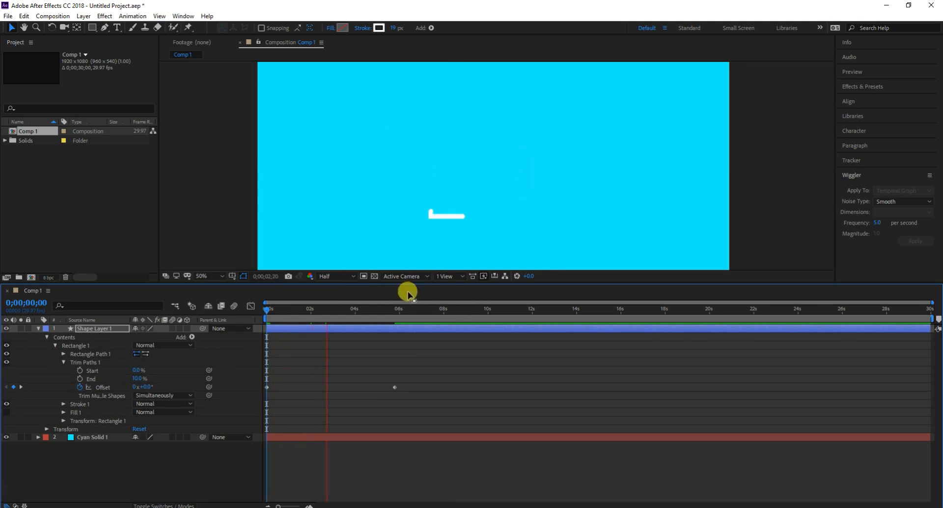
pyautogui.press('space')
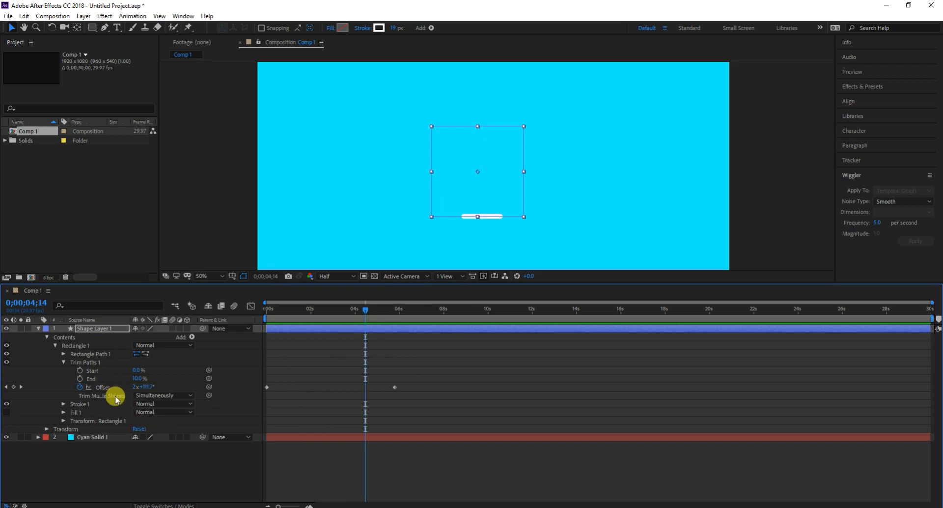
# Step: Undo the Line Cap change, the Offset keyframes and the Trim Paths End change, returning to the composition's start
pyautogui.hotkey('ctrl', 'z')
pyautogui.hotkey('ctrl', 'z')
pyautogui.hotkey('ctrl', 'z')
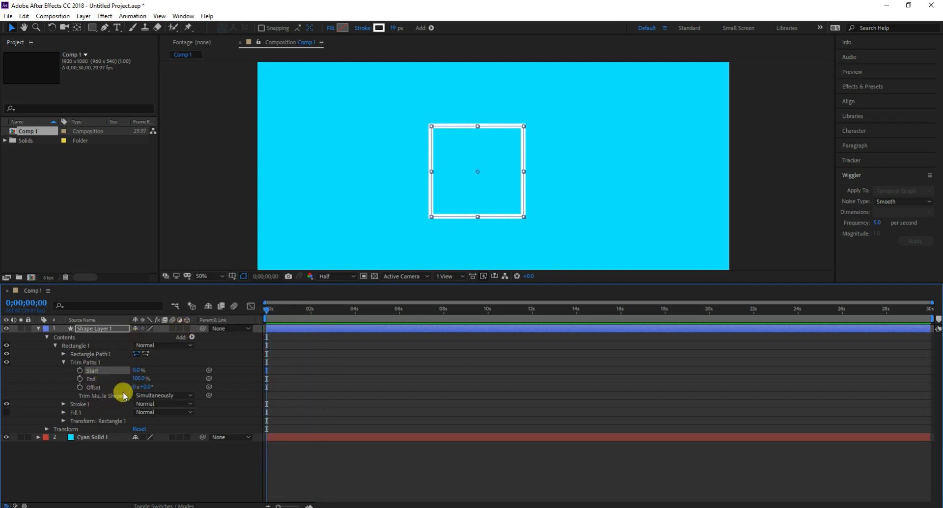
# Step: Set both the Trim Paths End and Start to 50%
pyautogui.click(138, 378)
pyautogui.write('50')
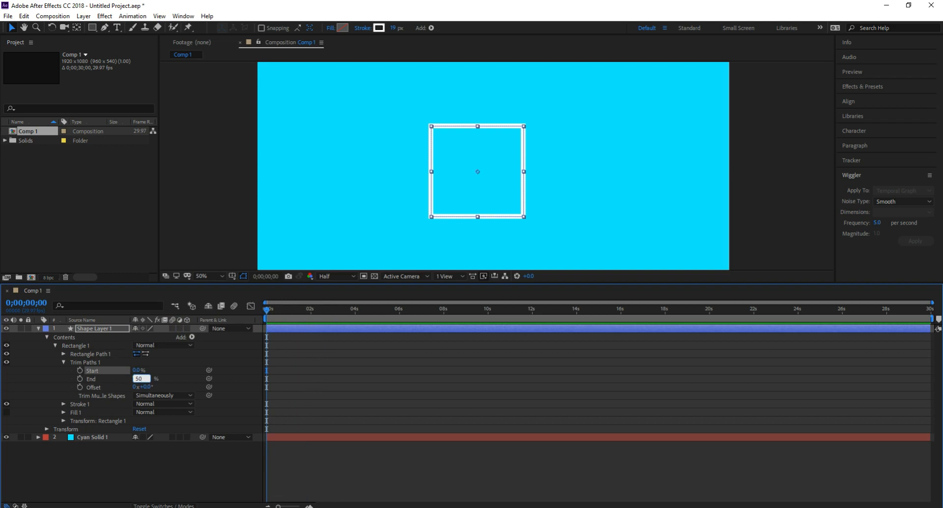
pyautogui.click(139, 370)
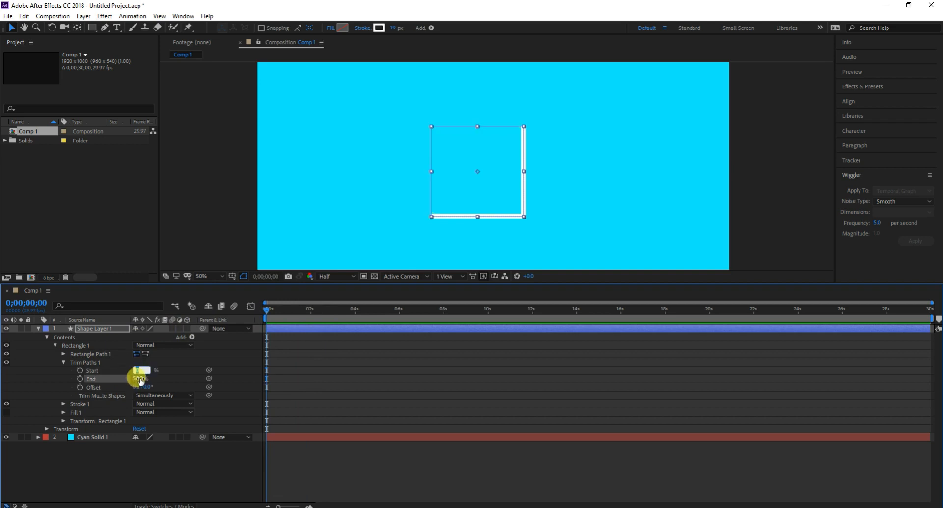
pyautogui.write('50')
pyautogui.press('Return')
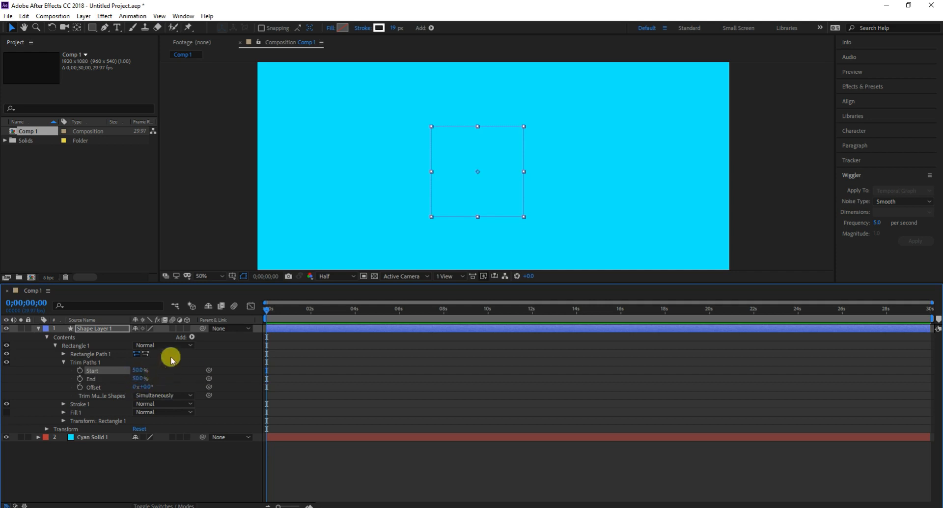
# Step: Keyframe Trim Paths Start and End at 50% at the composition's start, with Start 0% and End 100% at 0;00;04;00
pyautogui.click(79, 370)
pyautogui.click(79, 379)
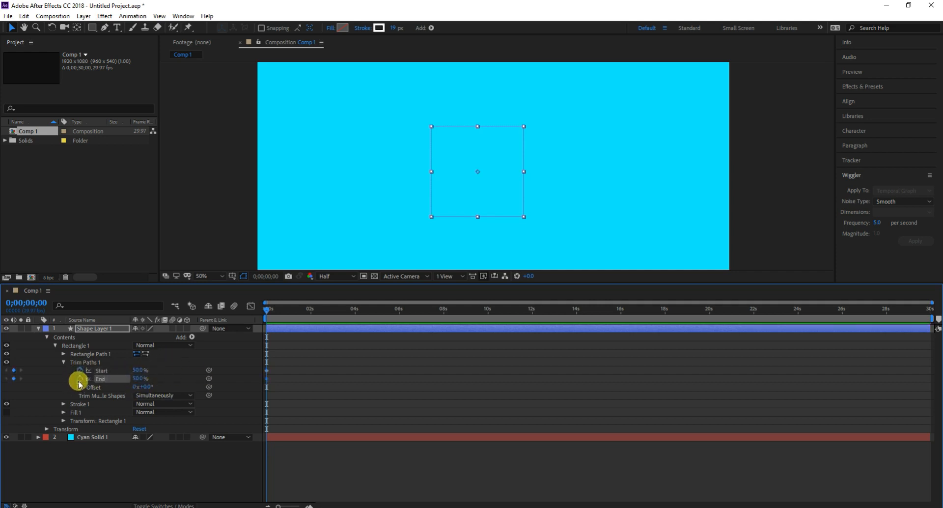
pyautogui.moveTo(266, 316); pyautogui.dragTo(355, 319)
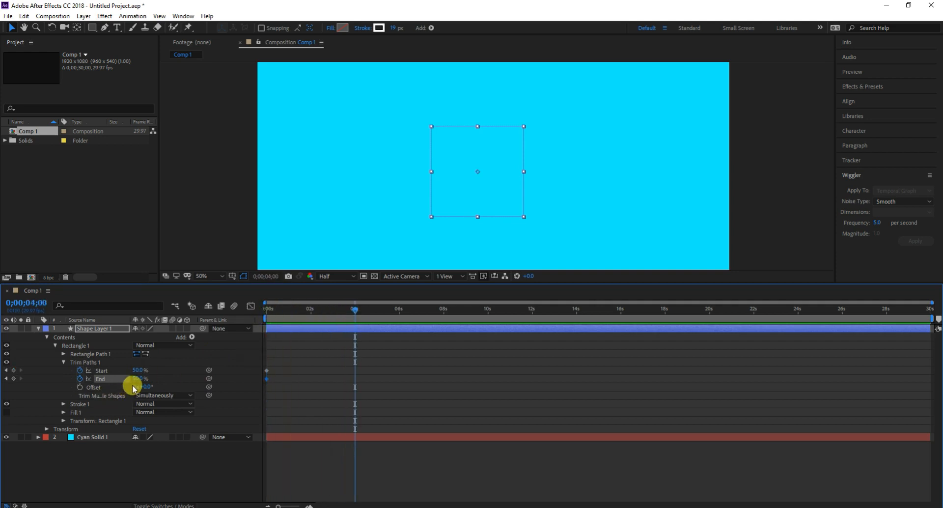
pyautogui.moveTo(134, 381)
pyautogui.mouseDown()
pyautogui.moveTo(157, 381)
pyautogui.moveTo(114, 369)
pyautogui.mouseUp()
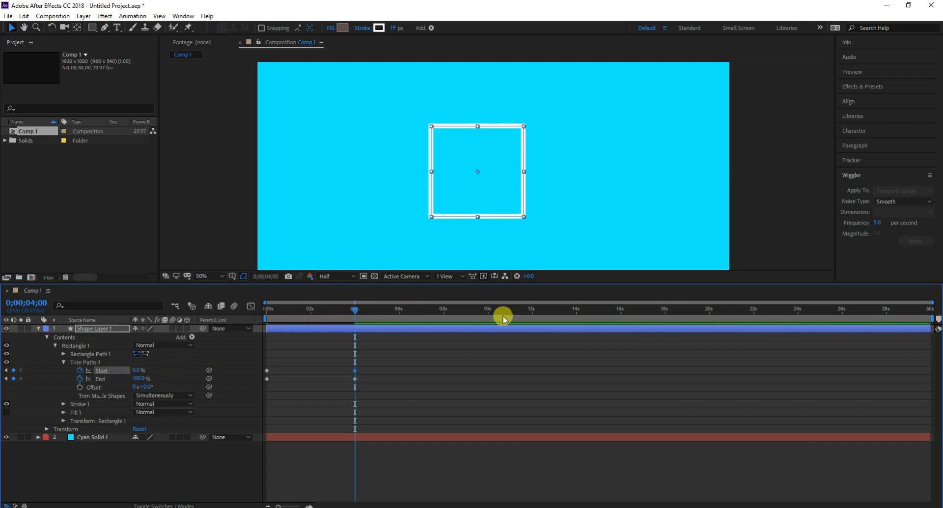
# Step: Move the second Start and End keyframes to about 3 seconds and preview the outline with the work area ending at about 4 seconds
pyautogui.moveTo(932, 316); pyautogui.dragTo(194, 328)
pyautogui.press('space')
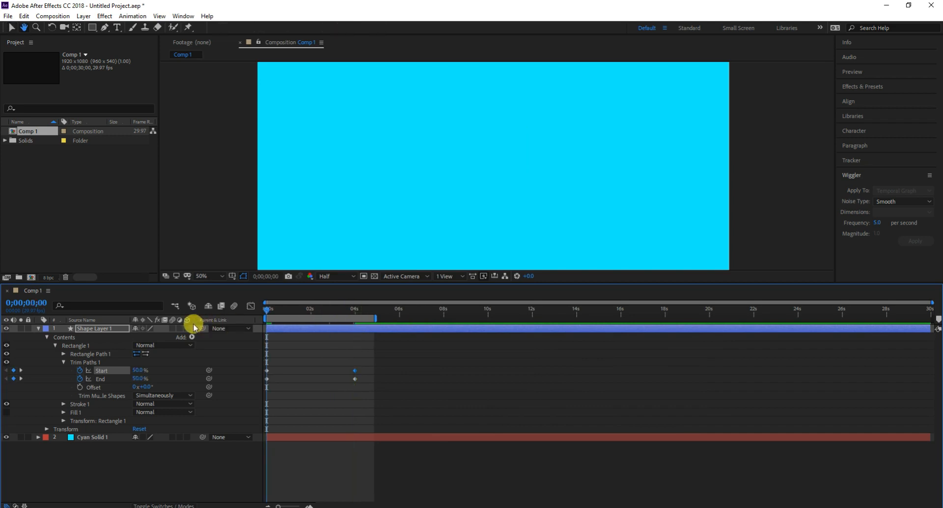
pyautogui.moveTo(391, 352); pyautogui.dragTo(335, 374)
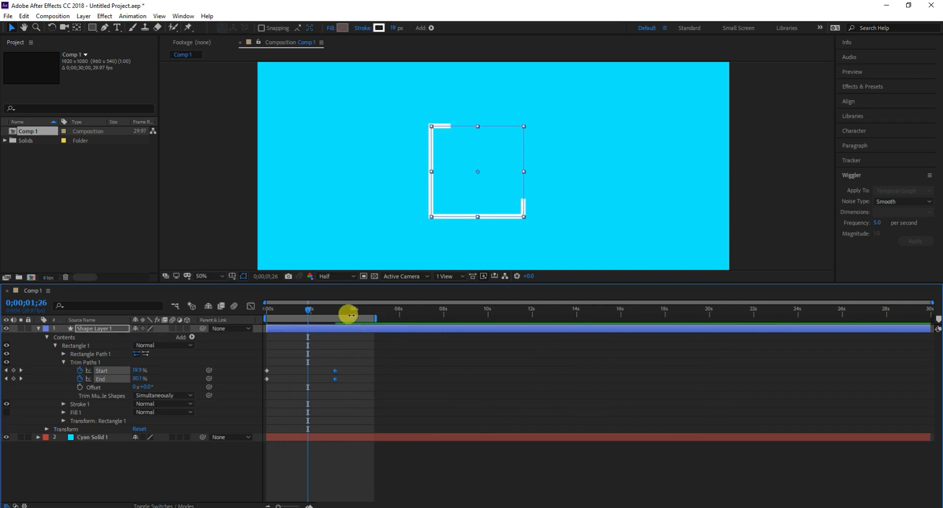
pyautogui.moveTo(374, 317); pyautogui.dragTo(212, 322)
pyautogui.press('space')
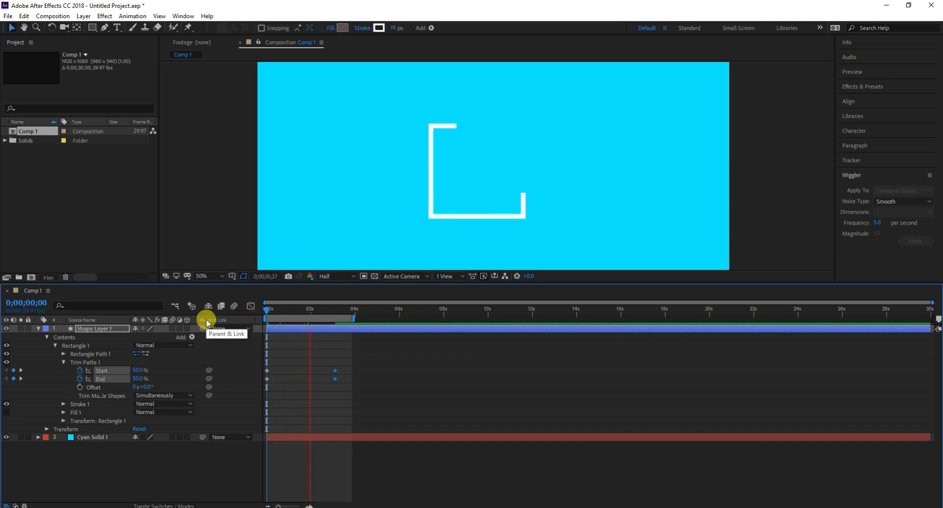
pyautogui.press('space')
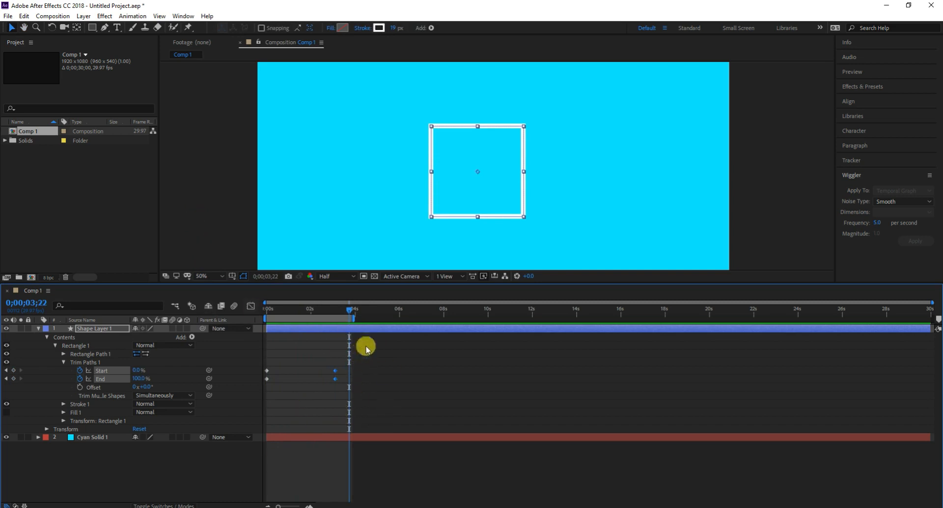
# Step: Set the Trim Paths Offset to 53° without keyframing it and preview the outline animation from the start
pyautogui.moveTo(361, 346); pyautogui.dragTo(317, 380)
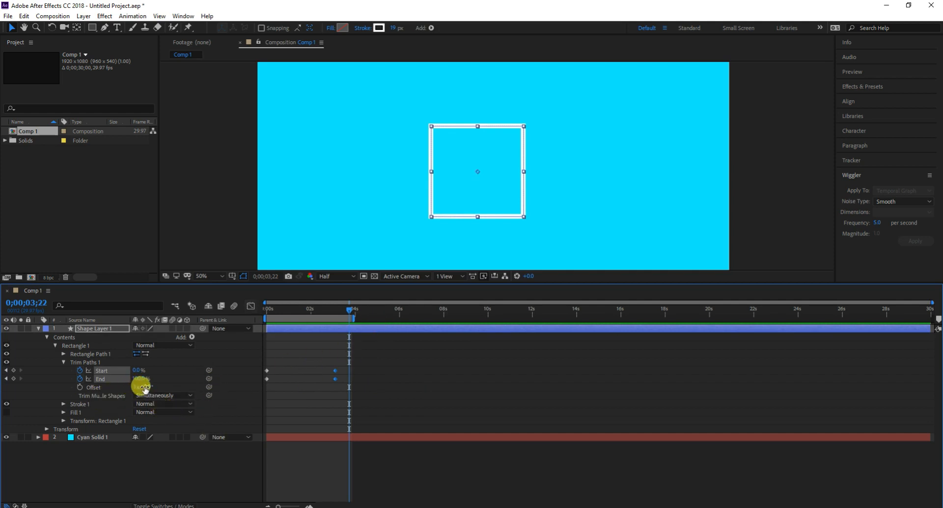
pyautogui.moveTo(143, 386); pyautogui.dragTo(148, 386)
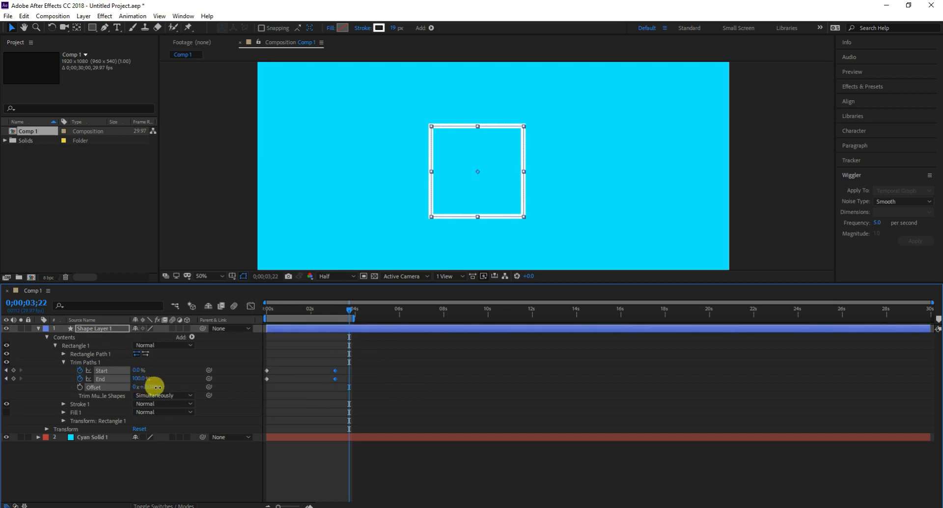
pyautogui.click(342, 332)
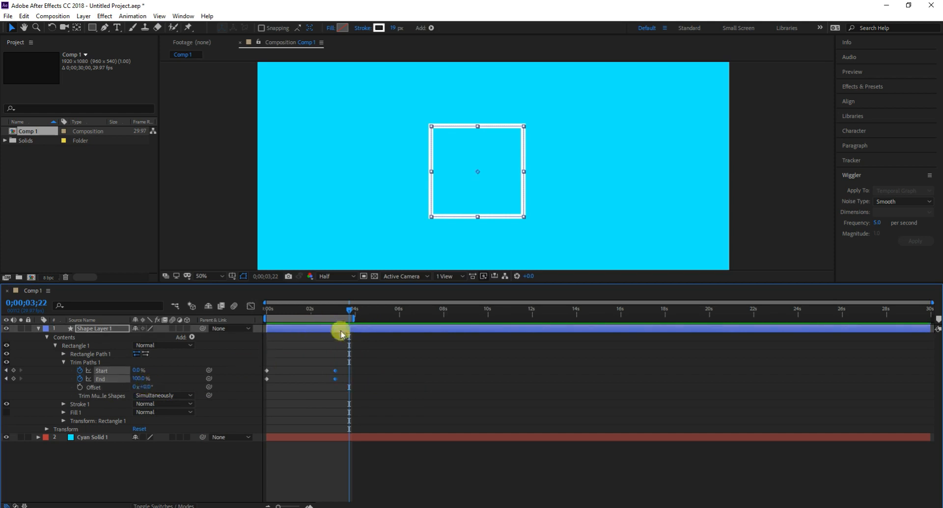
pyautogui.moveTo(349, 312)
pyautogui.mouseDown()
pyautogui.moveTo(291, 317)
pyautogui.moveTo(272, 328)
pyautogui.mouseUp()
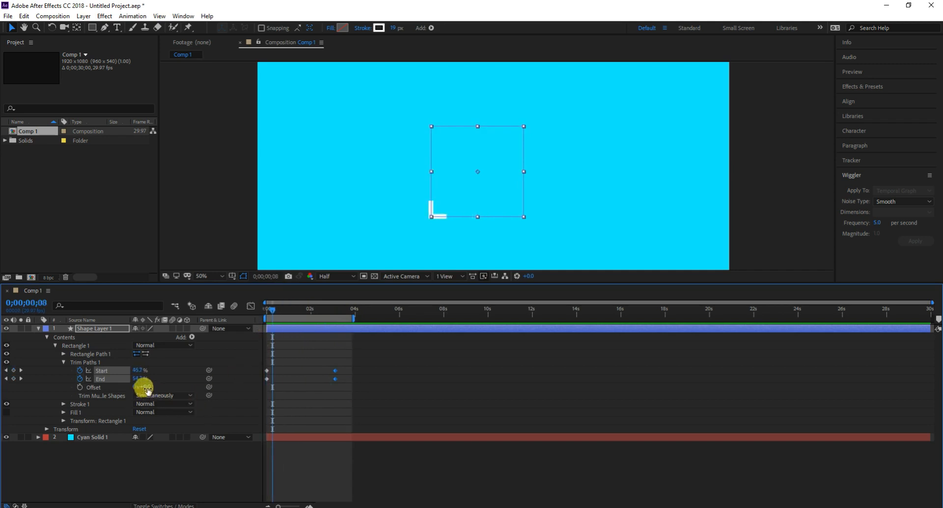
pyautogui.moveTo(142, 387); pyautogui.dragTo(175, 390)
pyautogui.moveTo(270, 309); pyautogui.dragTo(252, 311)
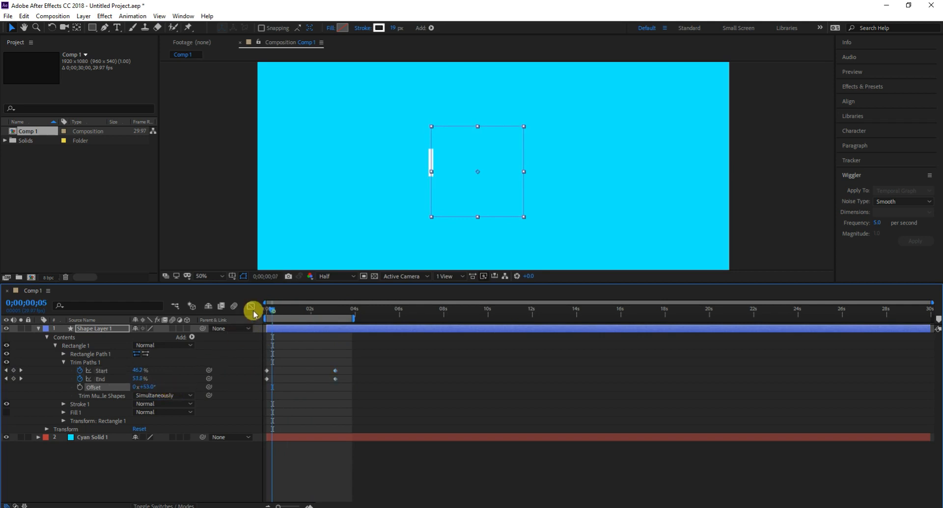
pyautogui.press('space')
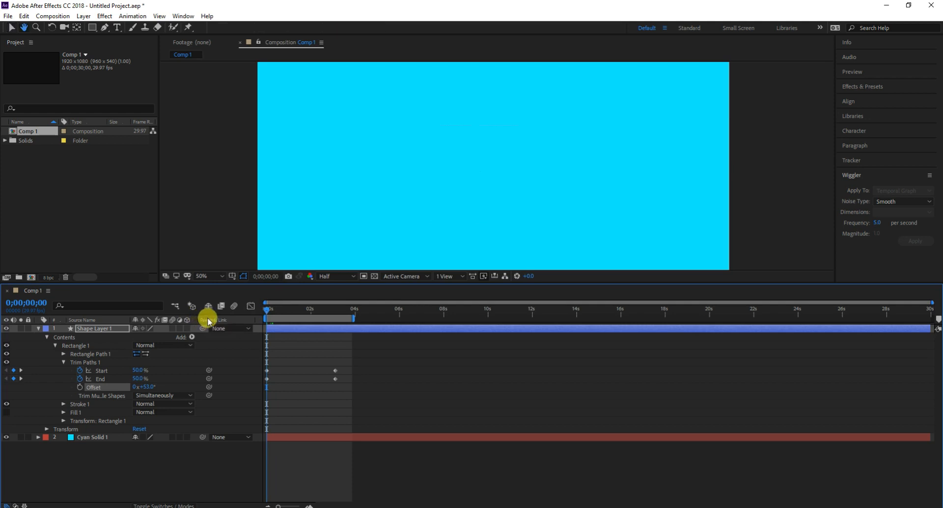